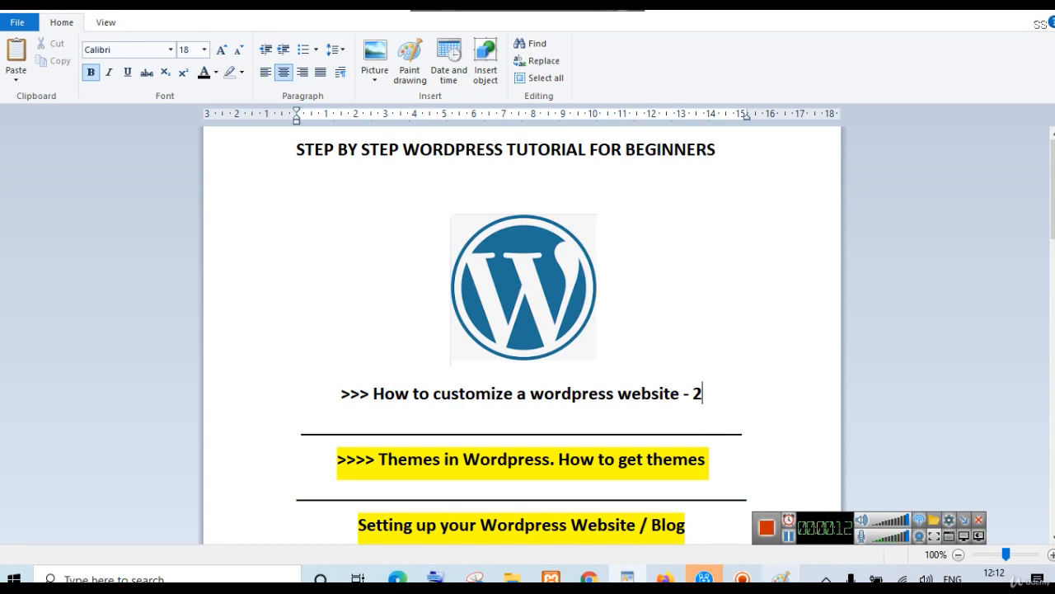
Switch to Chrome and leave the theme customizer for the WordPress Widgets page.
key("alt+Tab")
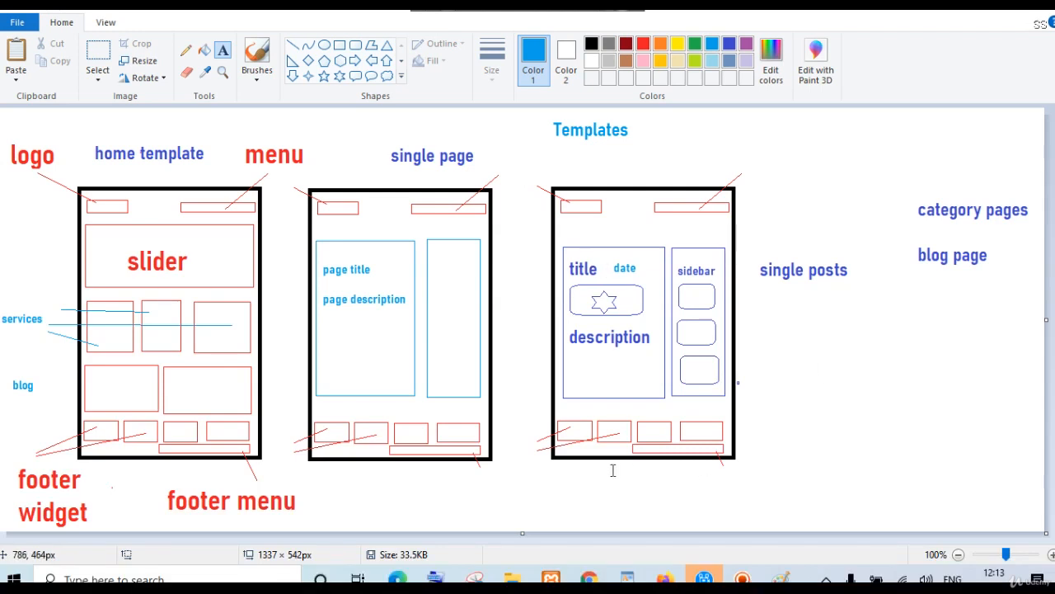
left_click(589, 577)
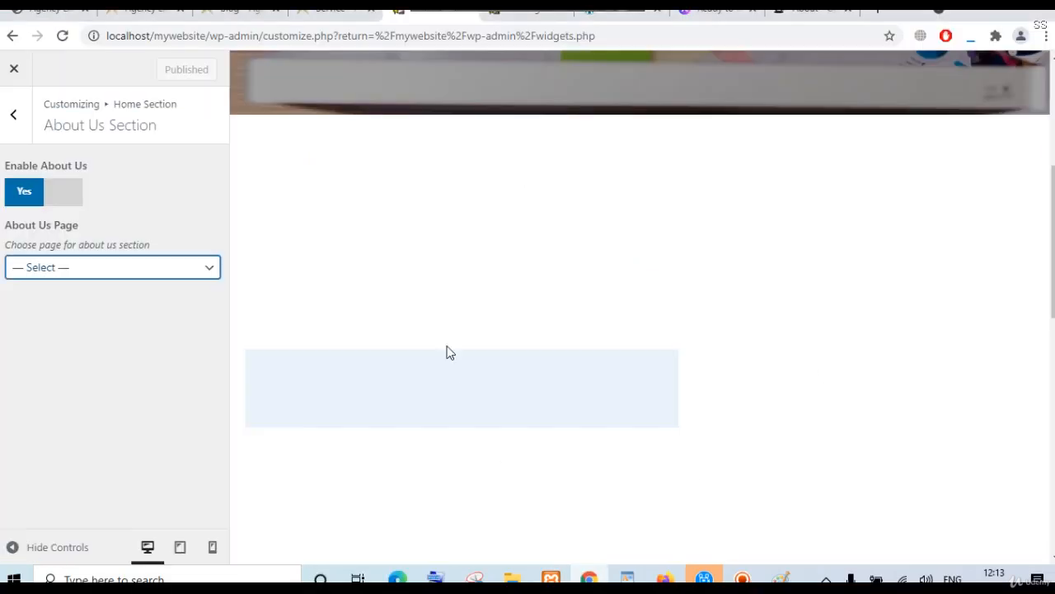
left_click(20, 129)
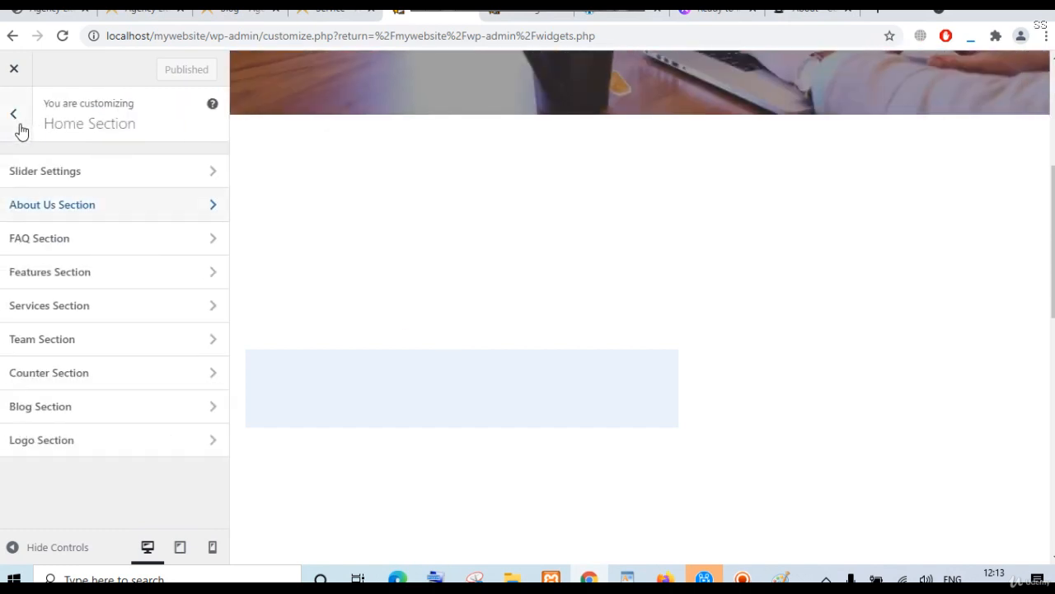
left_click(19, 129)
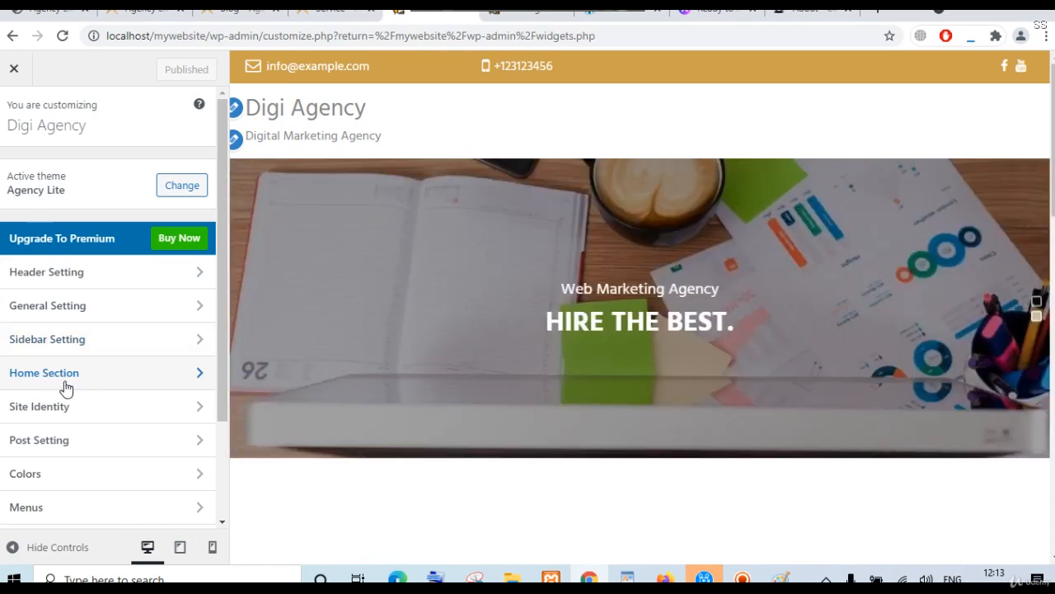
left_click(19, 76)
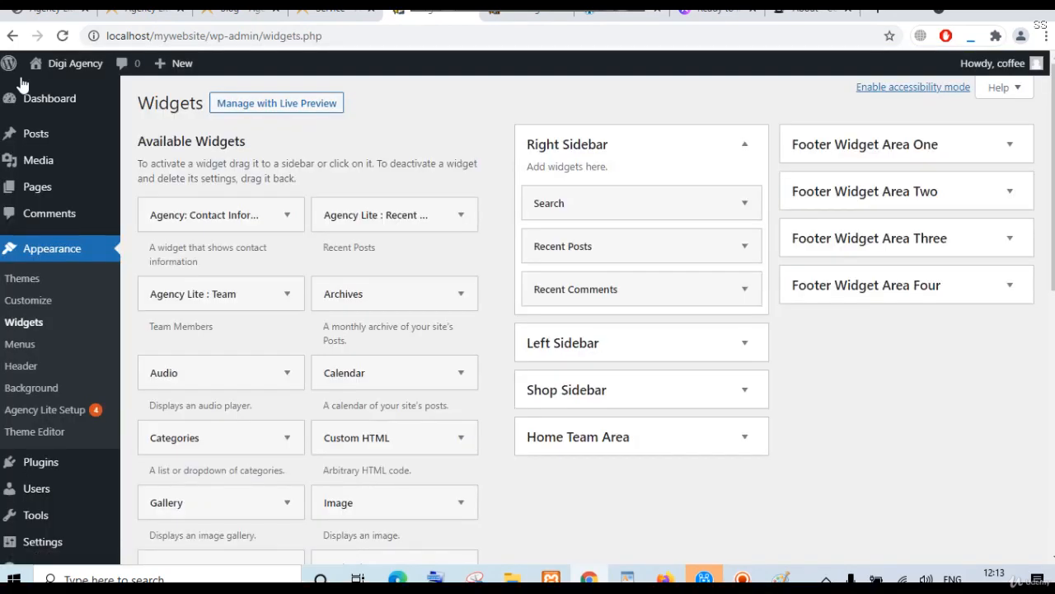
Open the customizer's About Us Section under Home Section and turn Enable About Us off and on again.
left_click(27, 306)
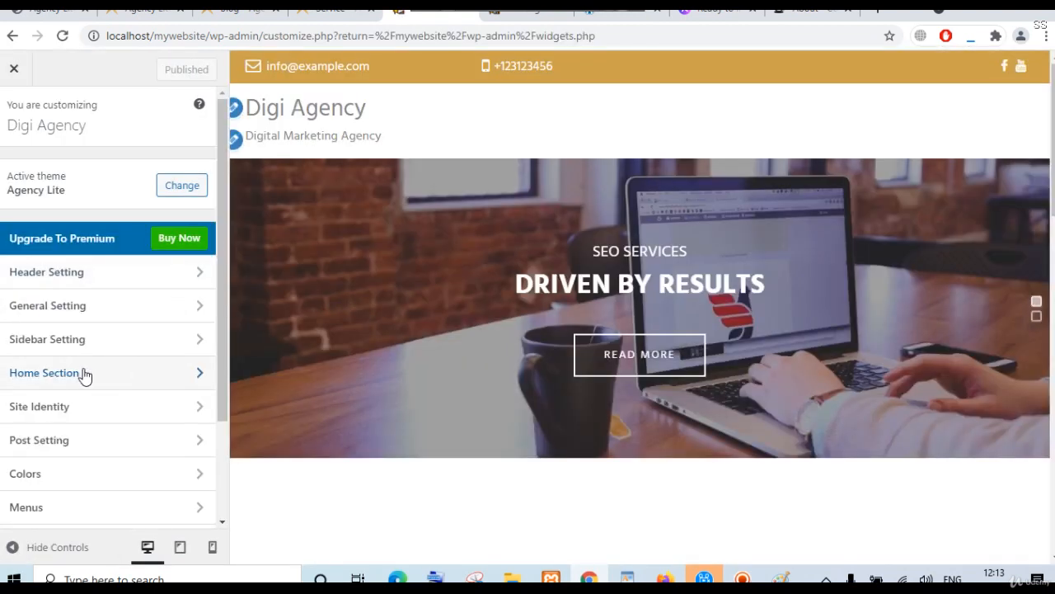
left_click(82, 372)
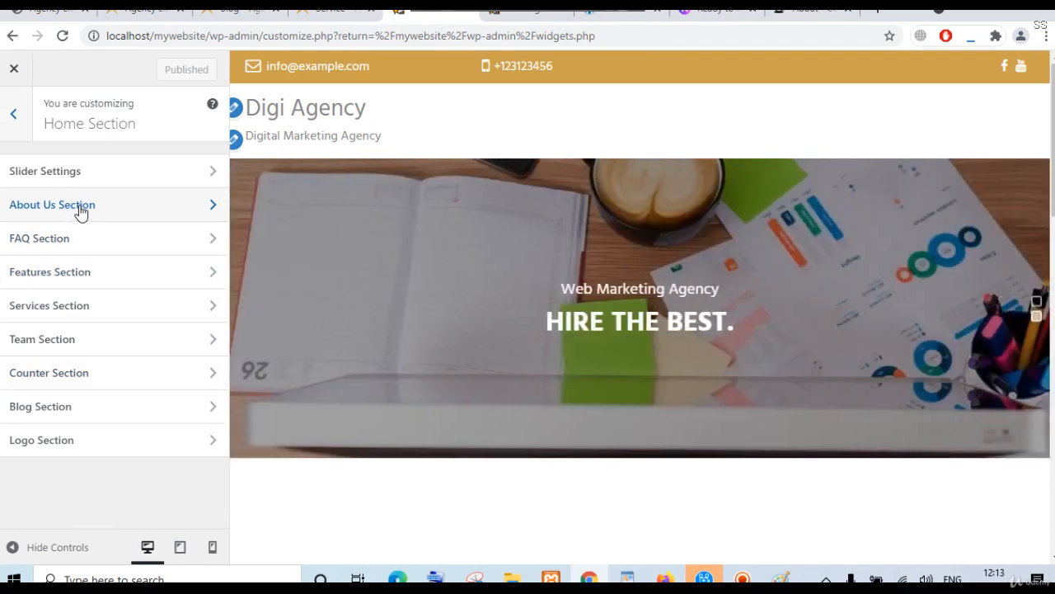
left_click(78, 206)
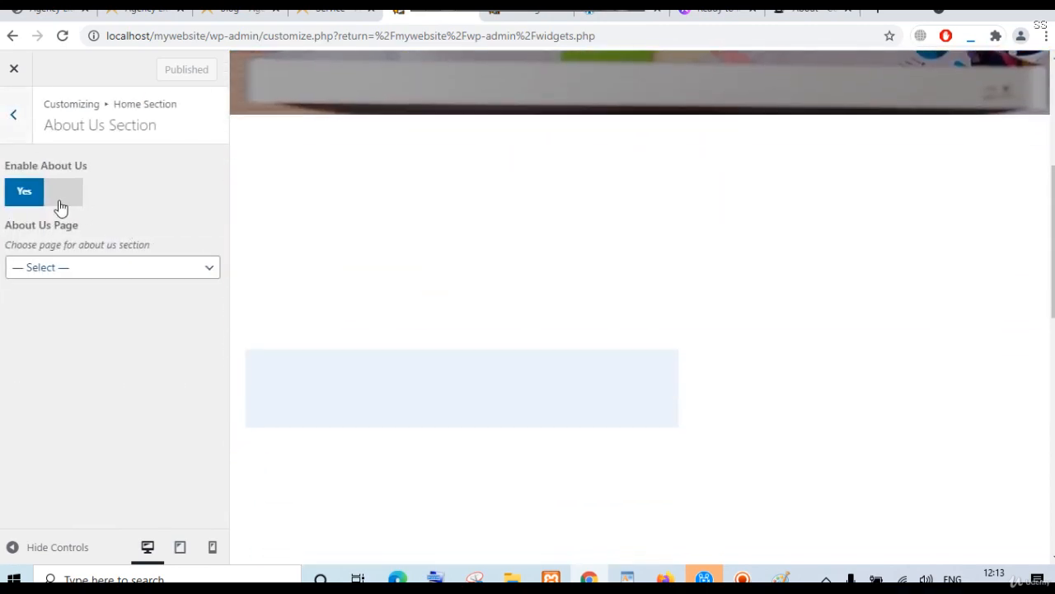
left_click(53, 200)
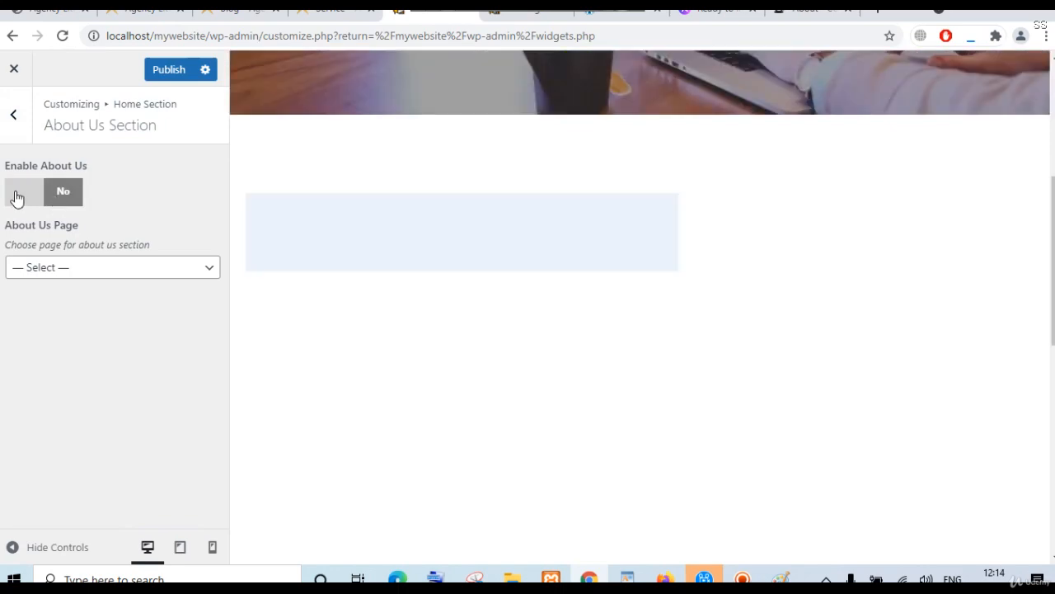
left_click(17, 196)
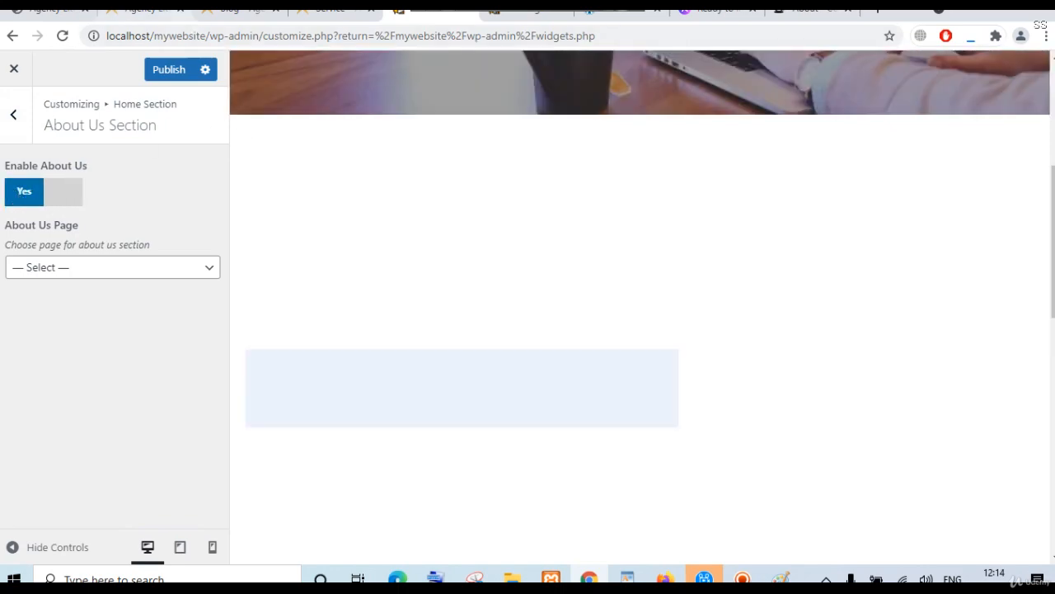
Examine the about section on the Agency Lite demo home page, including its heading about business management.
left_click(141, 9)
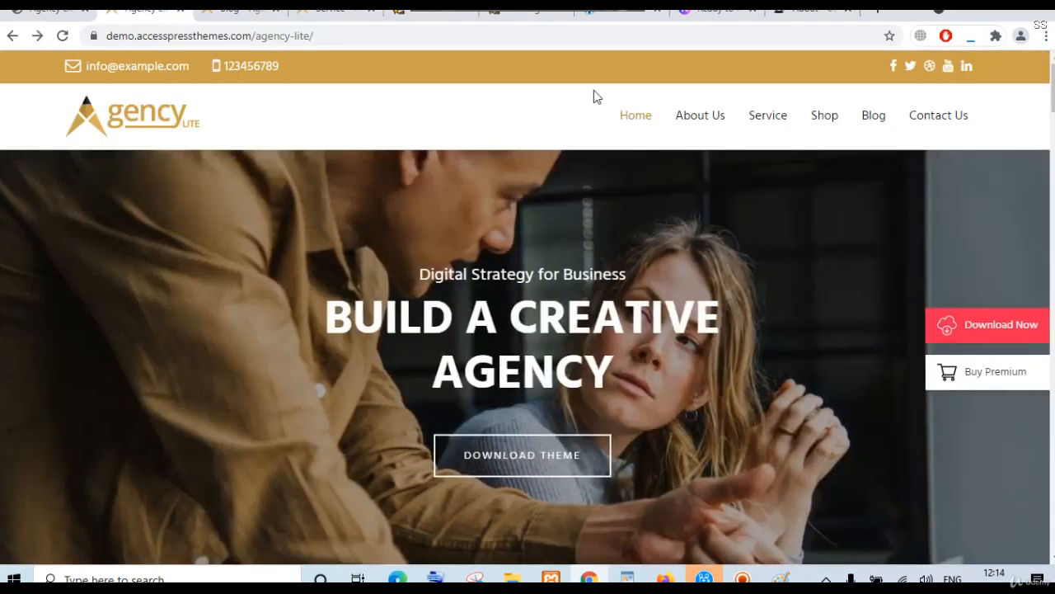
scroll(525, 239, "down", 8)
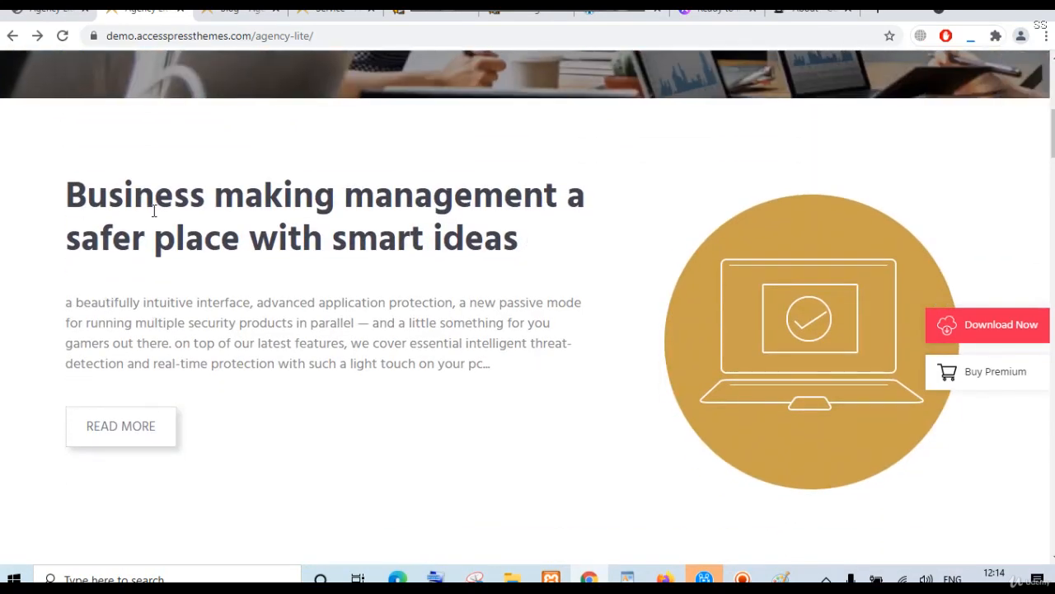
left_click_drag(65, 193, 532, 240)
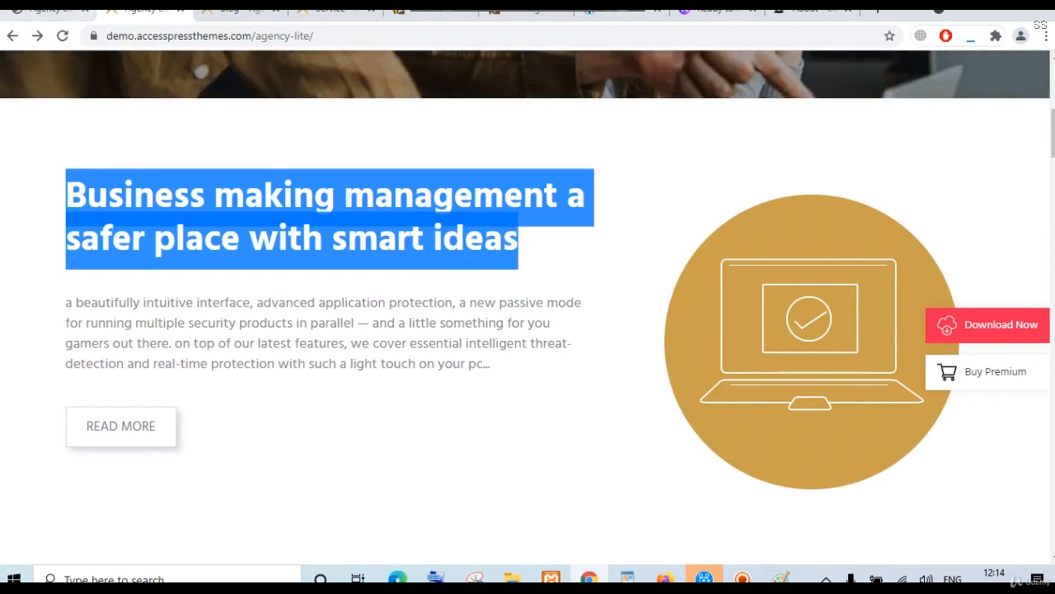
double_click(423, 132)
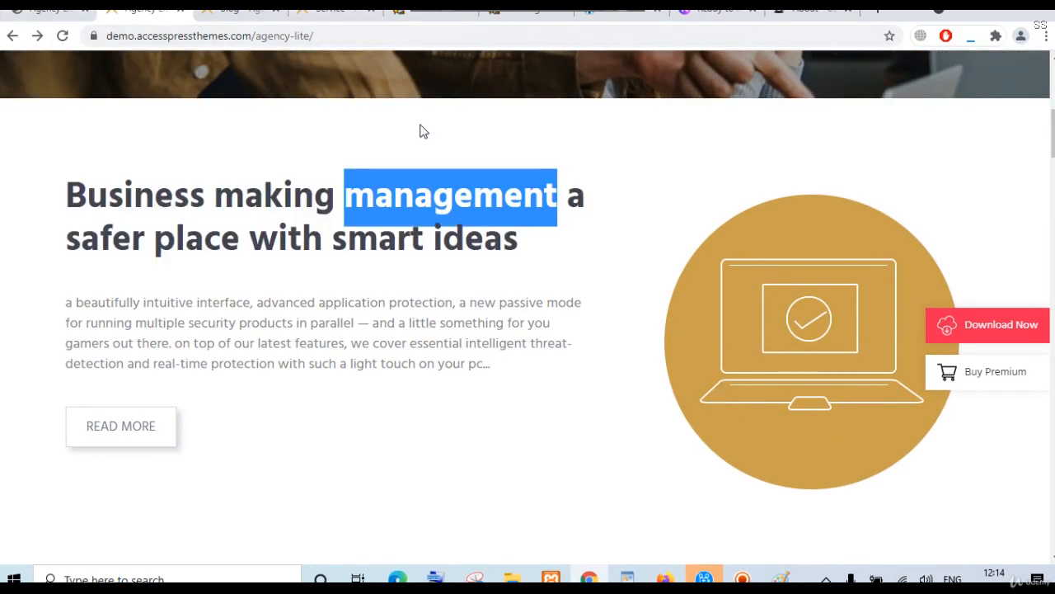
Return to the customizer and review which pages can be chosen as the About Us page.
left_click(435, 12)
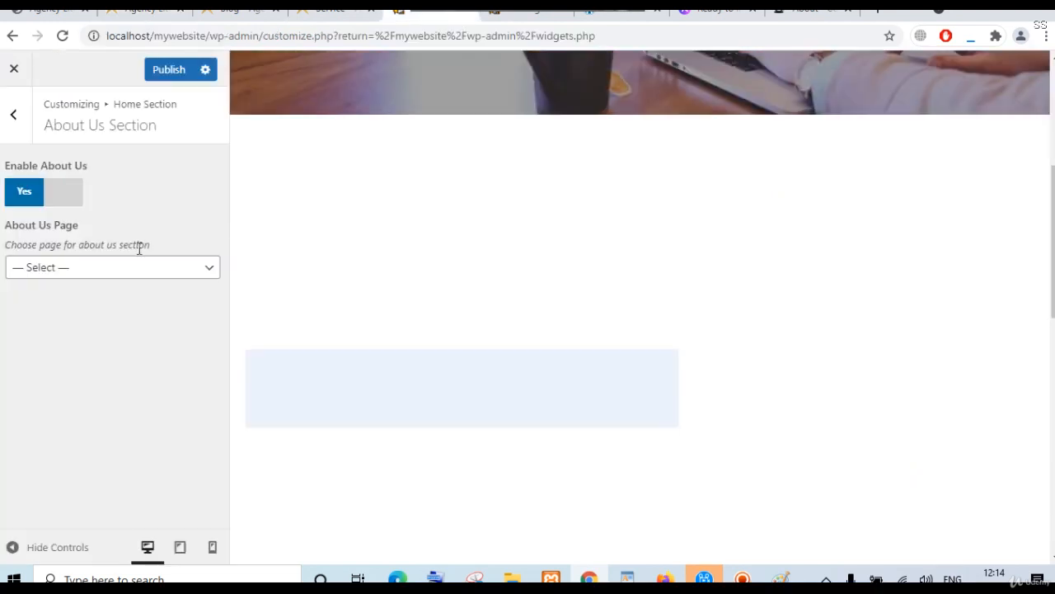
left_click(86, 267)
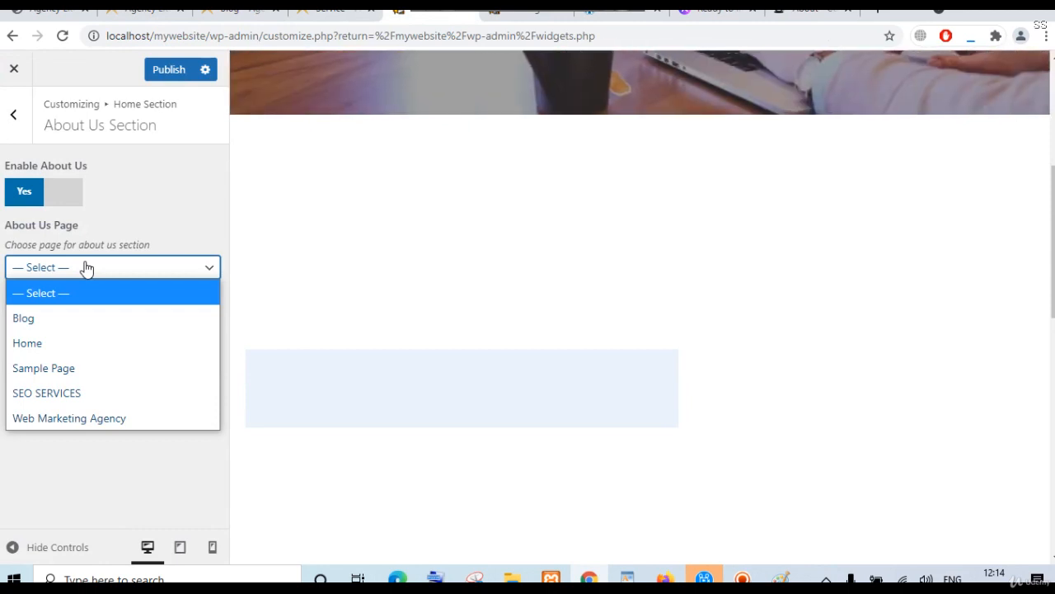
left_click(216, 209)
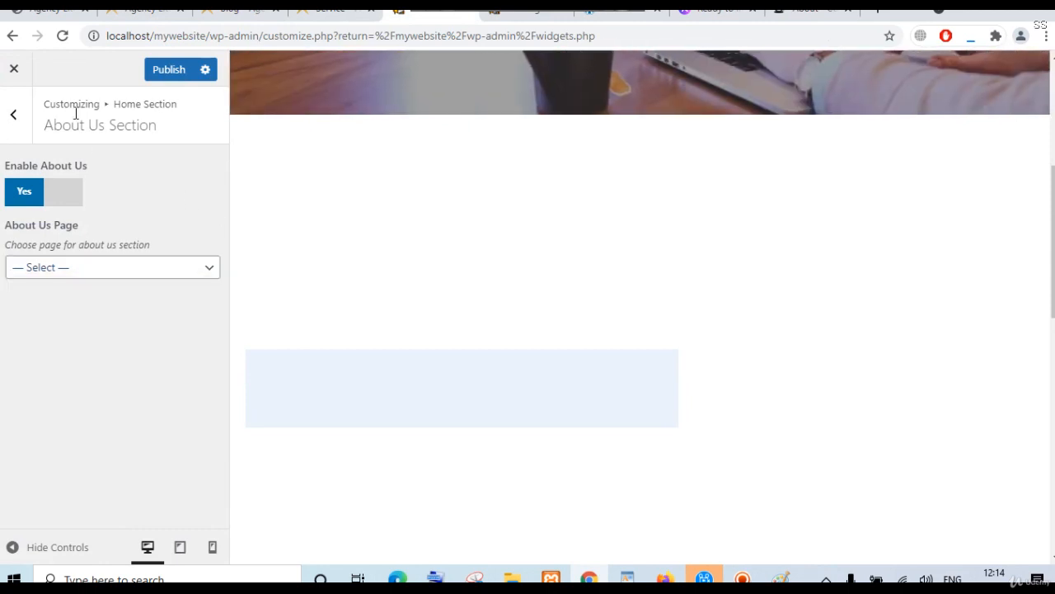
Leave the customizer, discarding its changes, and start a new page titled "About Us".
left_click(19, 79)
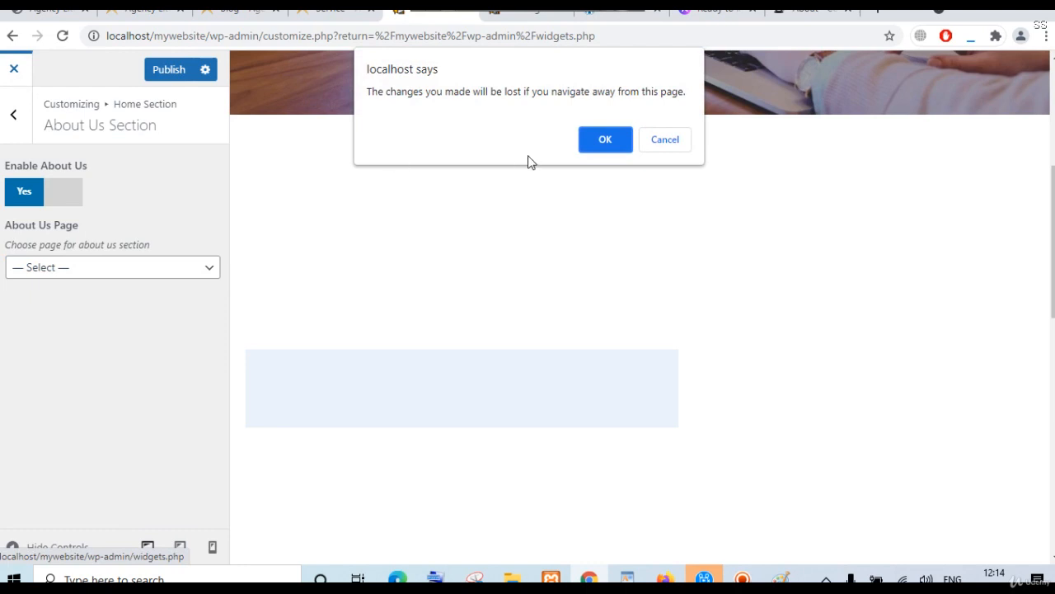
left_click(611, 134)
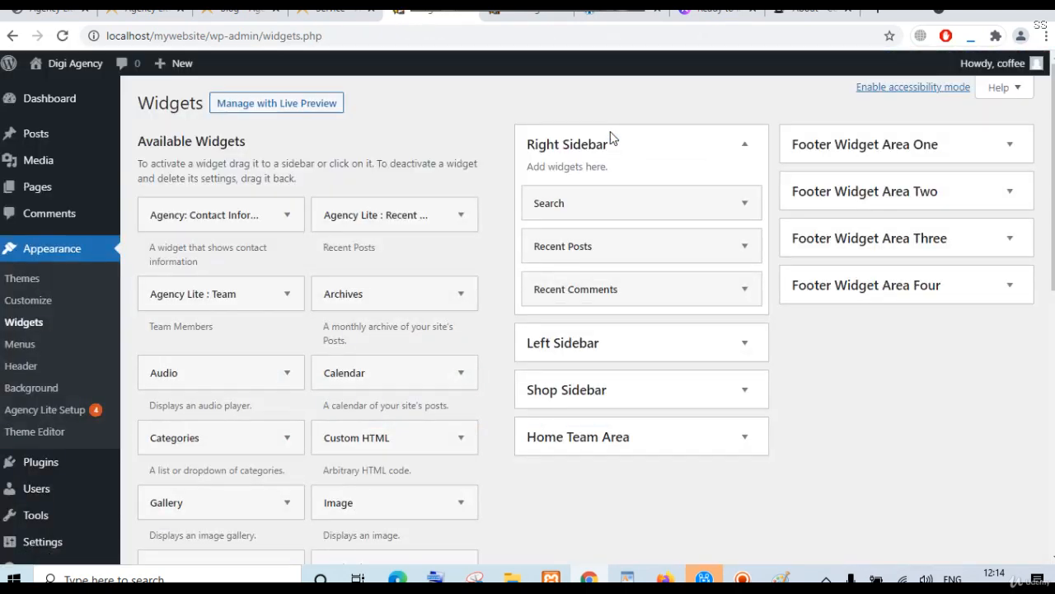
left_click(25, 184)
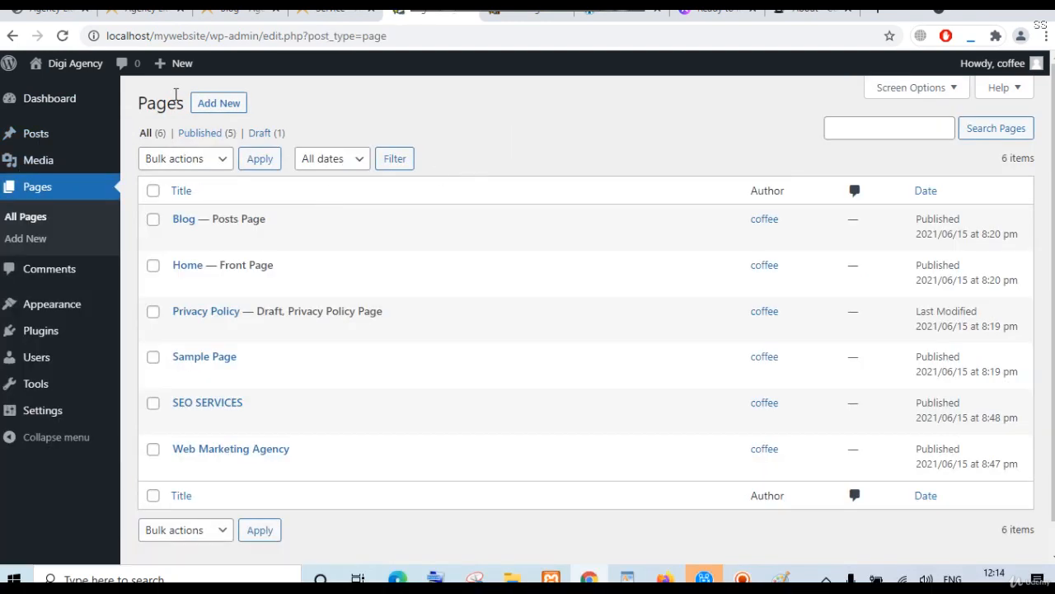
left_click(199, 111)
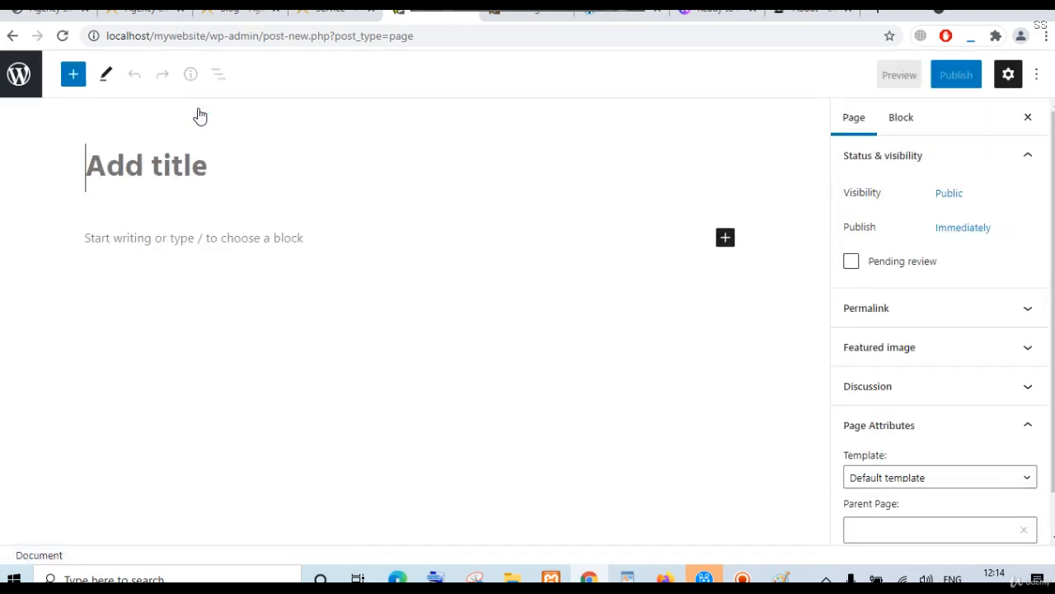
type("About Us")
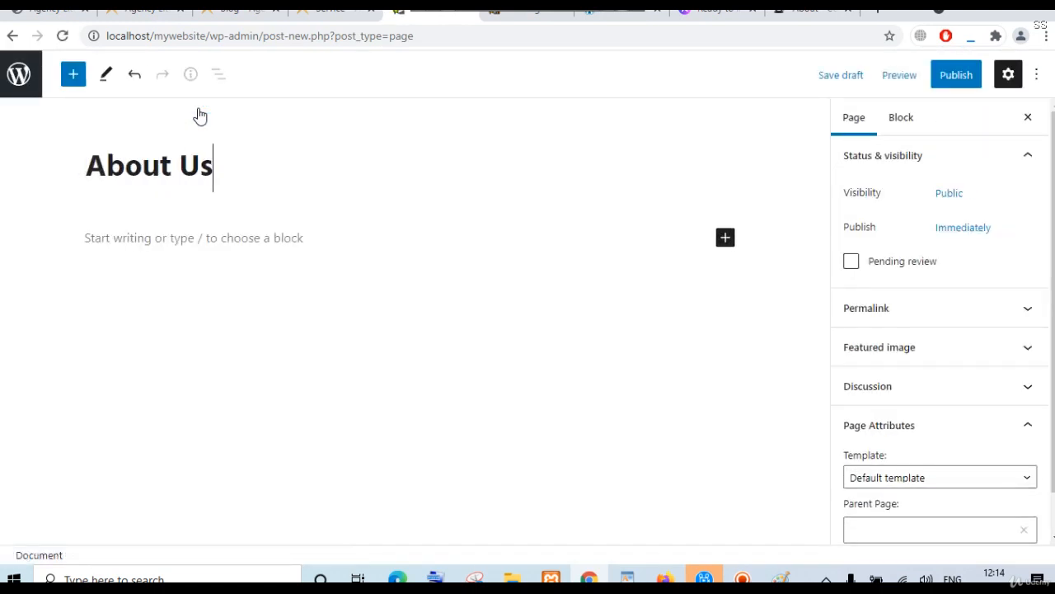
left_click(261, 306)
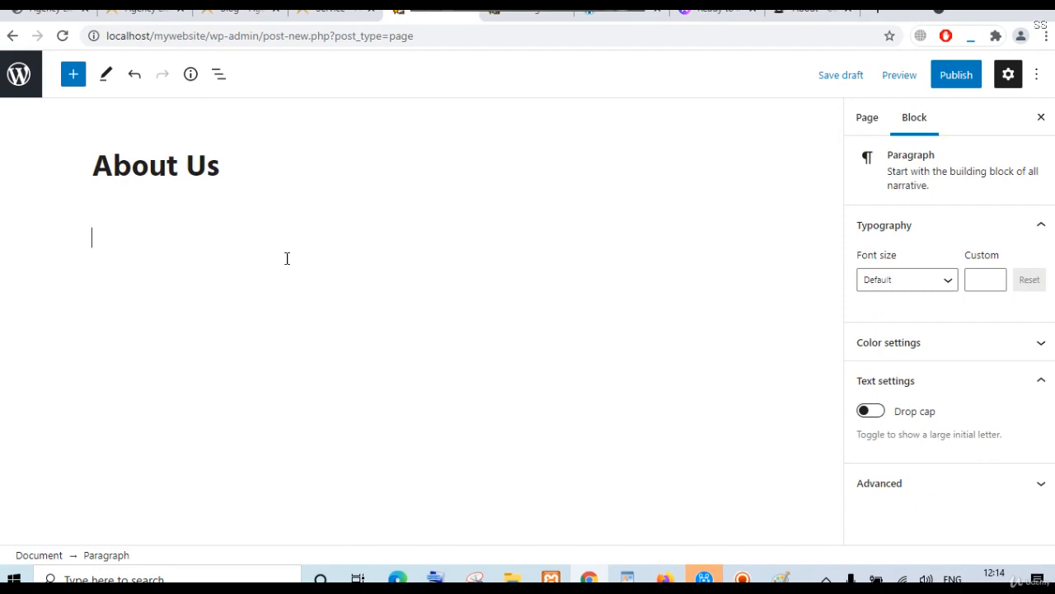
Copy the demo site's paragraph starting "a beautifully intuitive interface" from its about section.
left_click(144, 10)
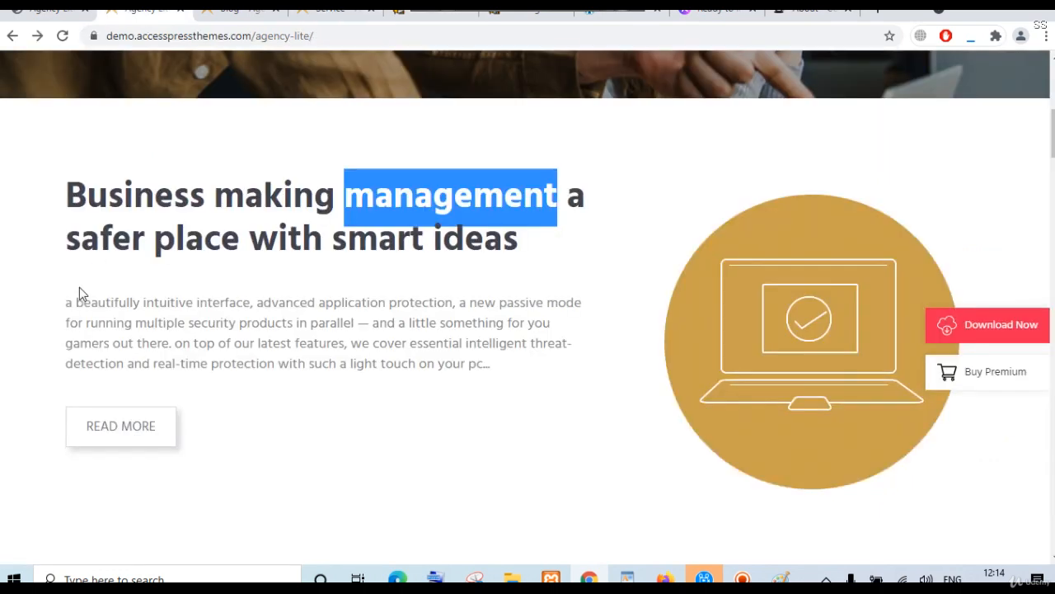
left_click_drag(66, 301, 487, 368)
key("ctrl+c")
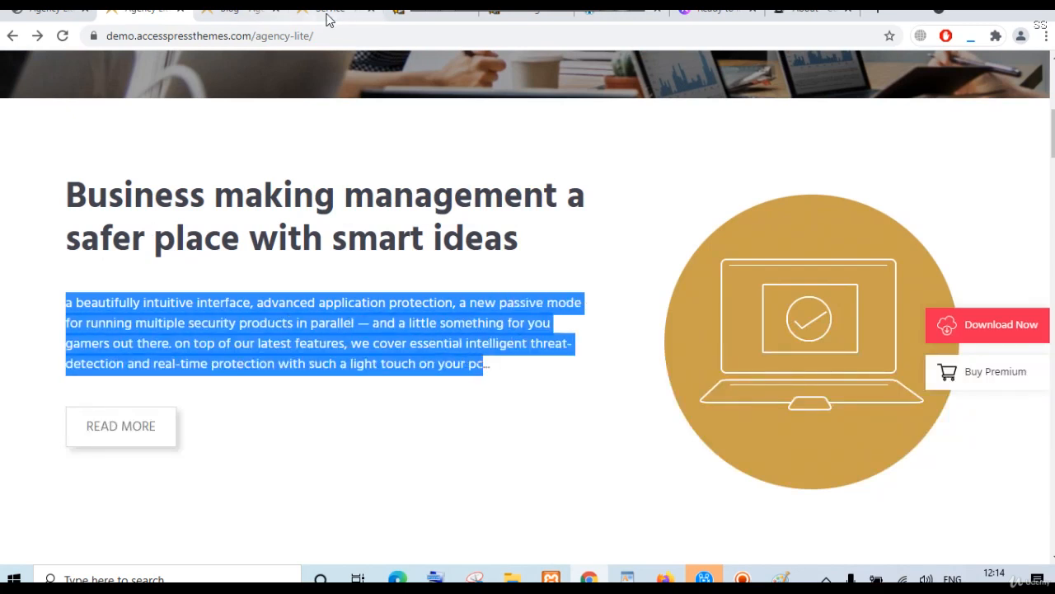
Close the Home page's editor tab and paste the copied paragraph into the body of the About Us page.
left_click(334, 10)
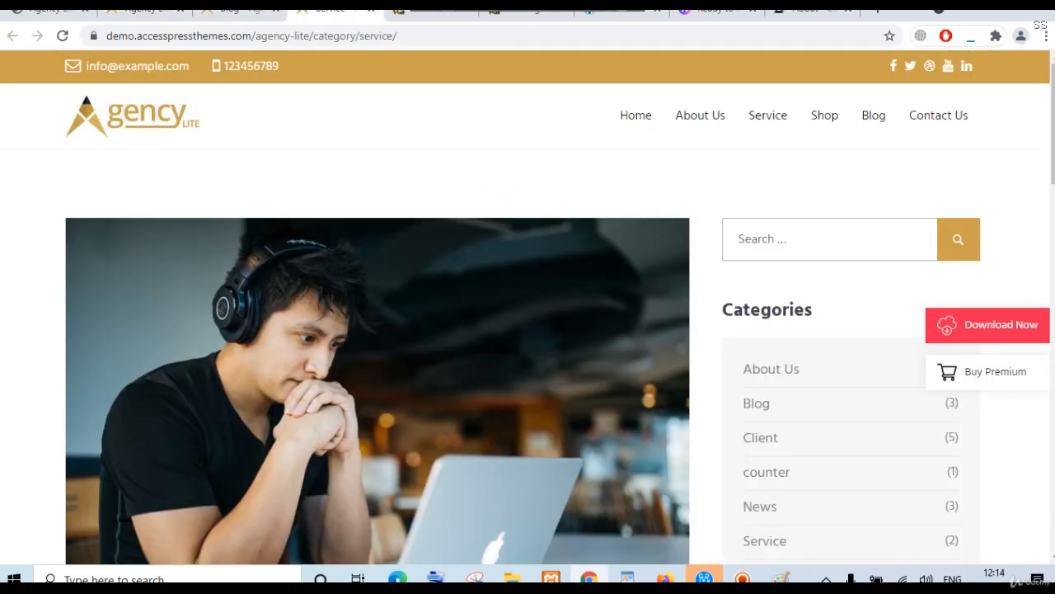
left_click(499, 13)
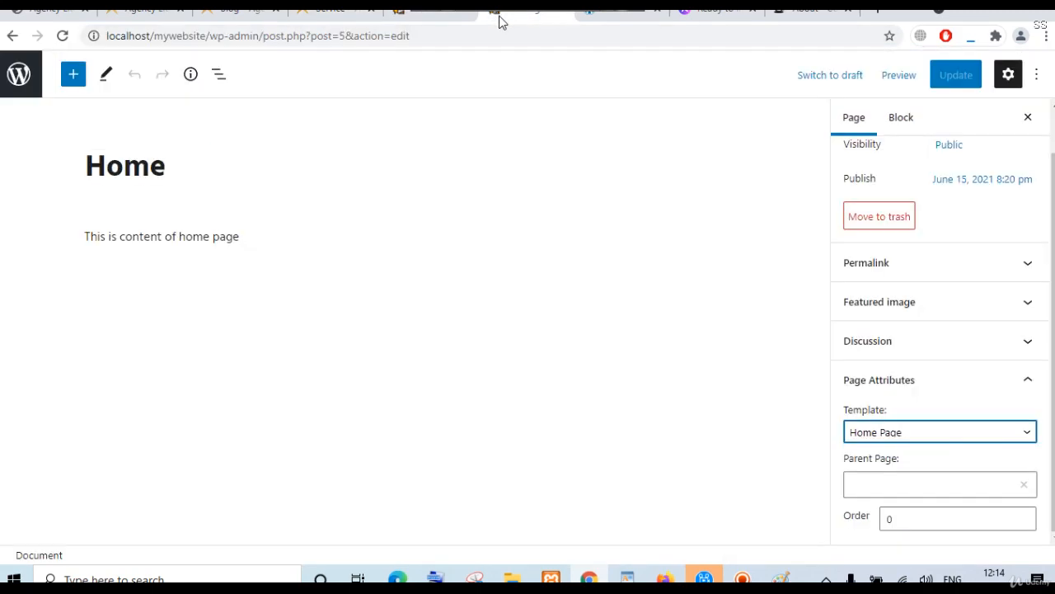
left_click(254, 251)
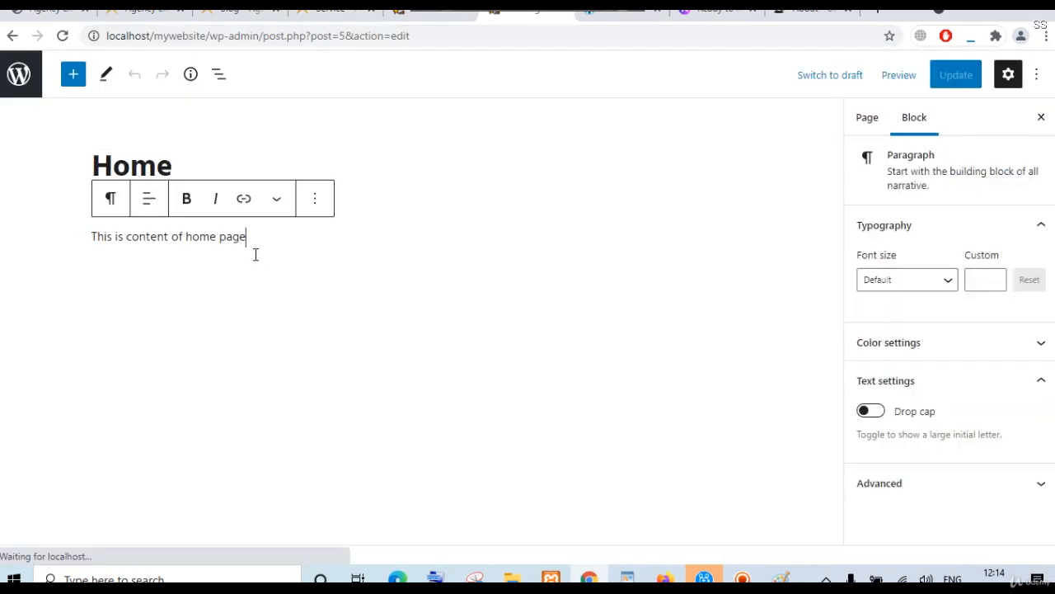
left_click(563, 13)
left_click(401, 18)
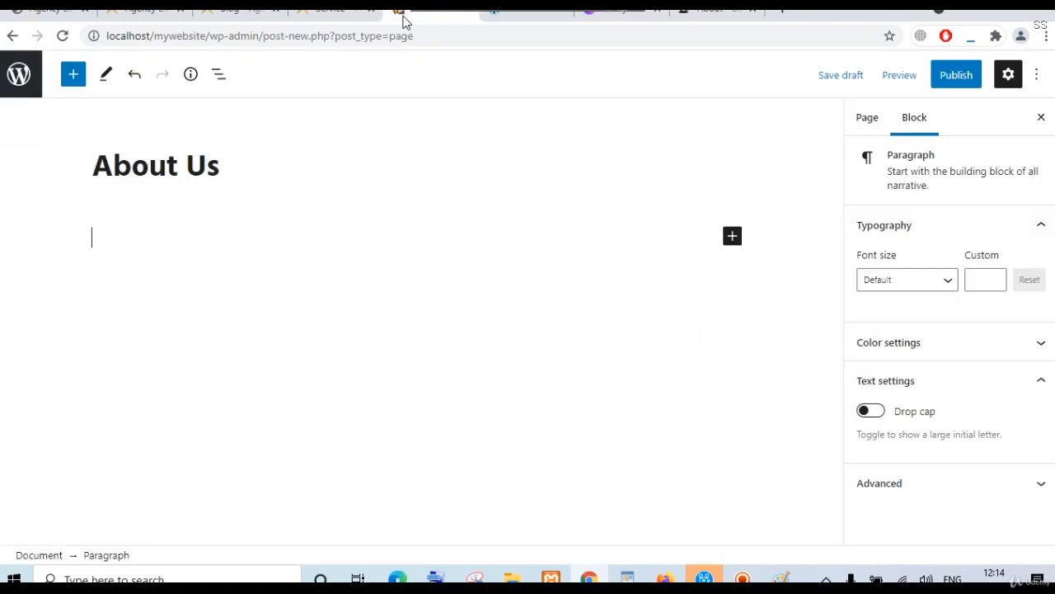
key("ctrl+v")
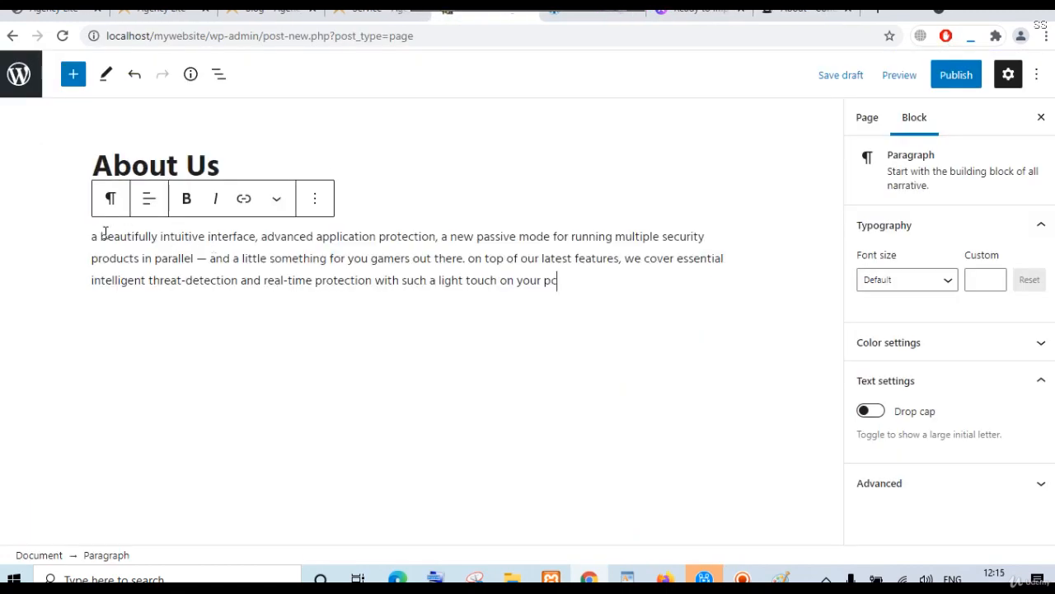
Capitalize the pasted paragraph's first letter as "A" and end the paragraph with a period.
key("Delete")
type("A")
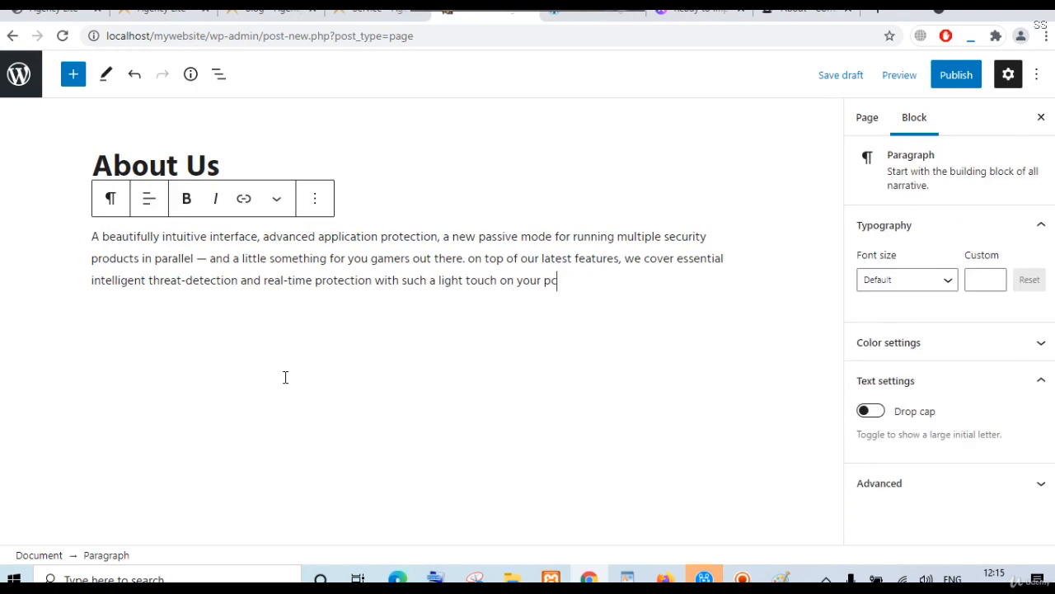
type(".")
Add a "Vision" line below the paragraph and paste the copied text again beneath it.
key("Return")
type("Vi")
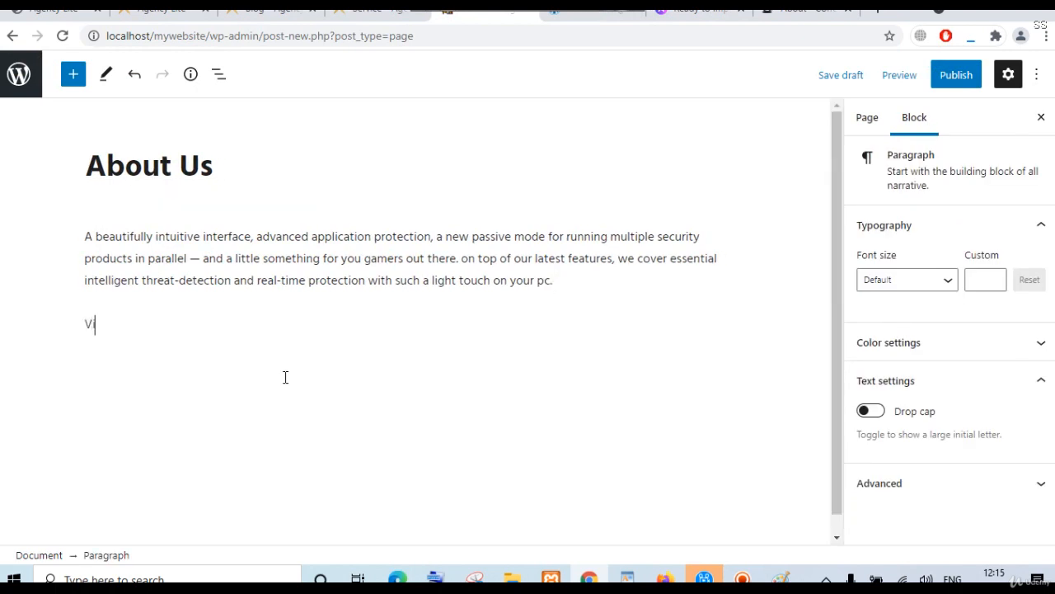
type("sion")
key("Return")
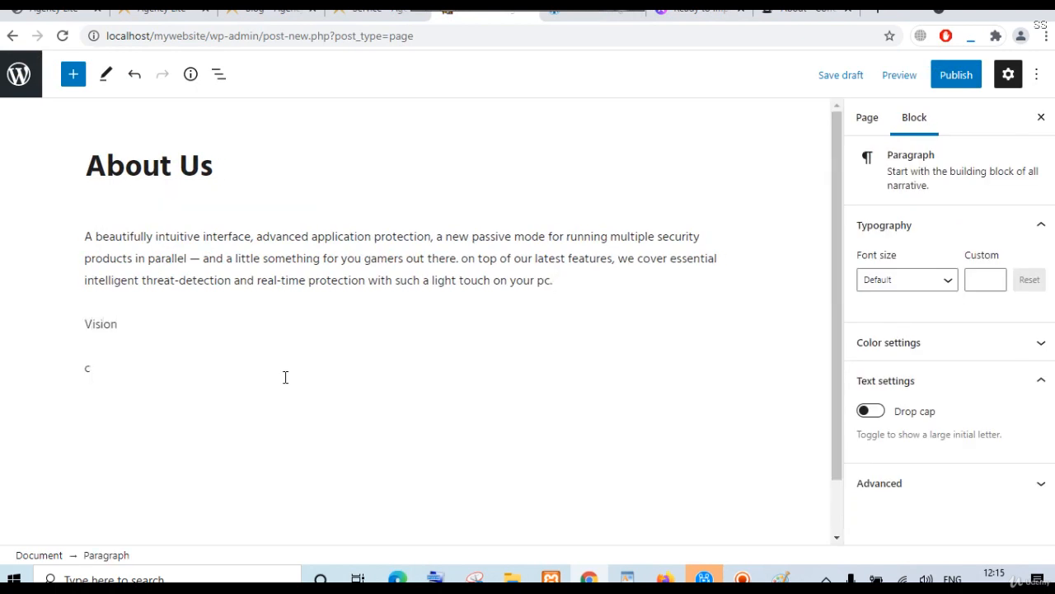
key("ctrl+v")
Add a "Mission" line below the Vision paragraph, correcting its spelling with the suggested word.
key("Return")
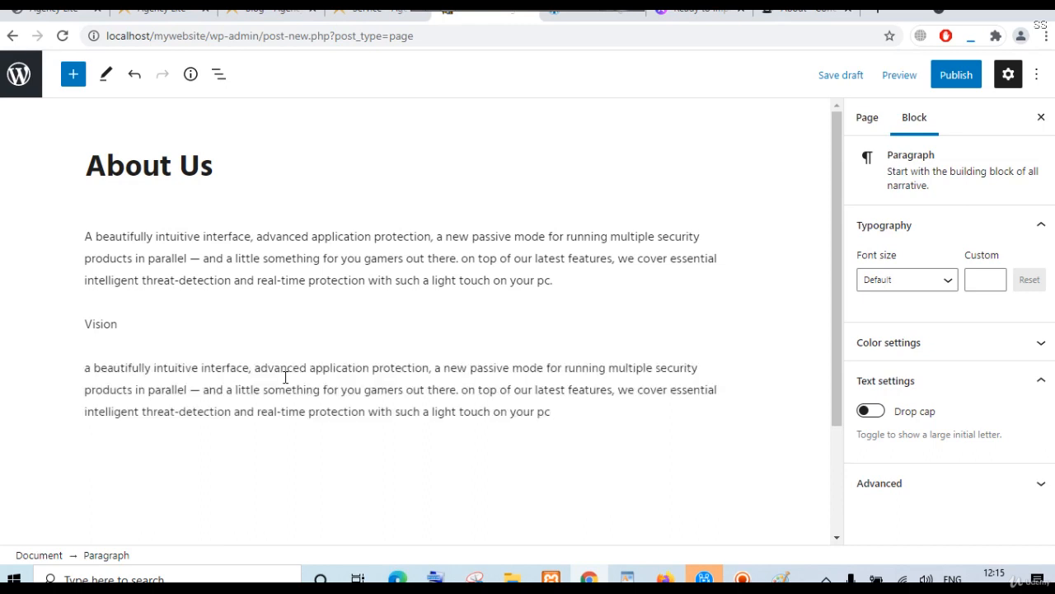
type("Misssion")
right_click(103, 459)
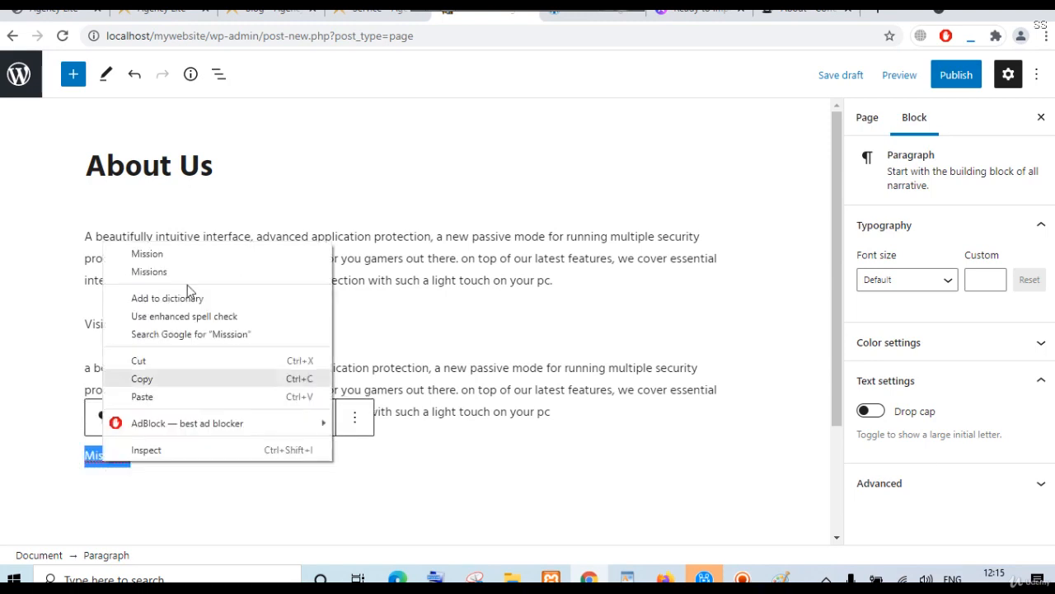
left_click(177, 254)
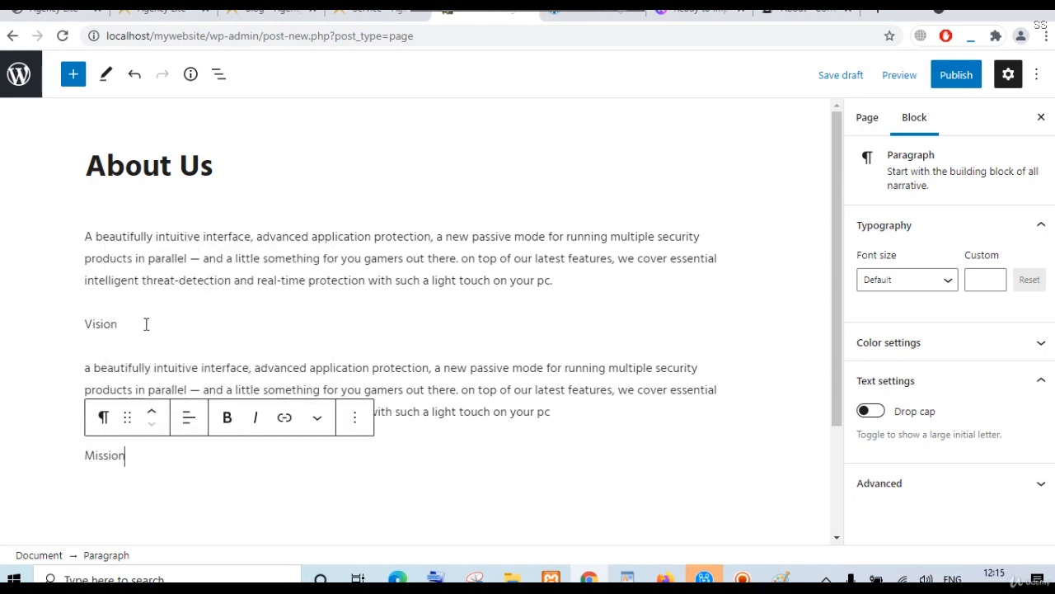
Make the "Vision" and "Mission" lines bold.
left_click_drag(146, 324, 29, 335)
key("ctrl+b")
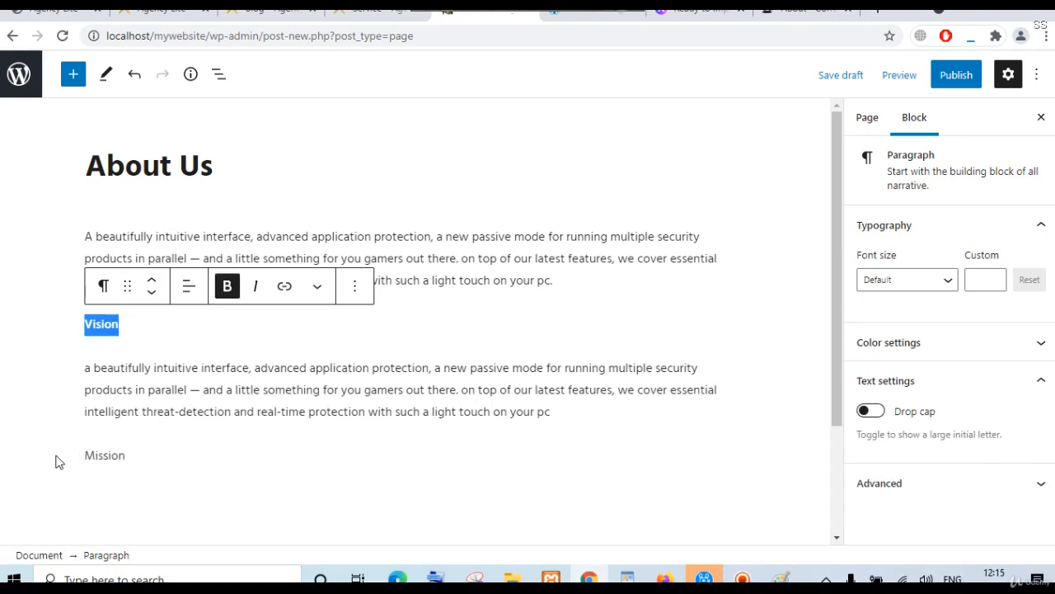
double_click(105, 455)
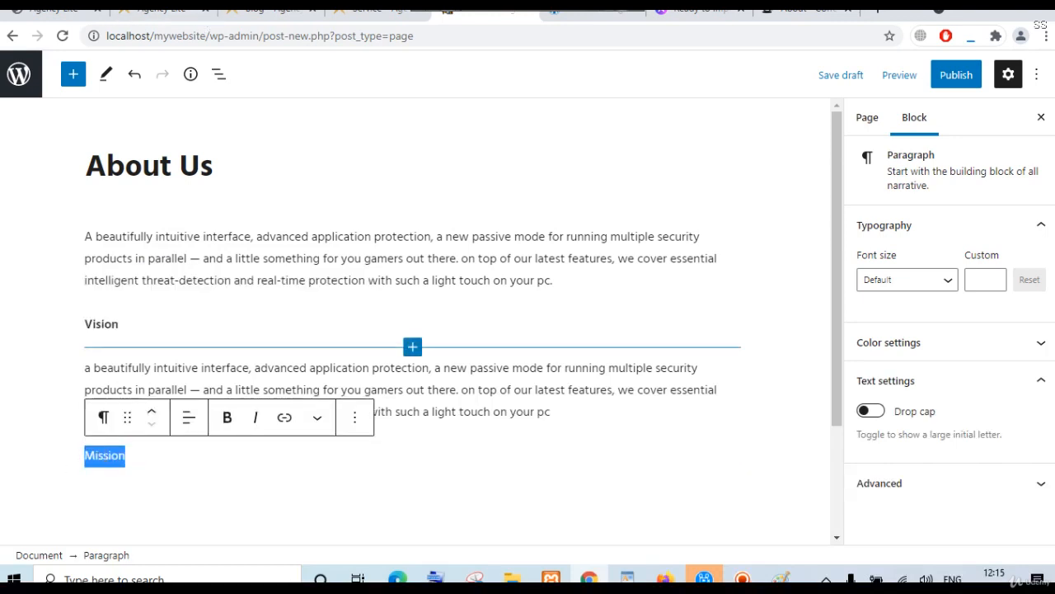
left_click(227, 417)
Paste the copied paragraph again on a new line below "Mission".
left_click(238, 476)
key("Return")
key("ctrl+v")
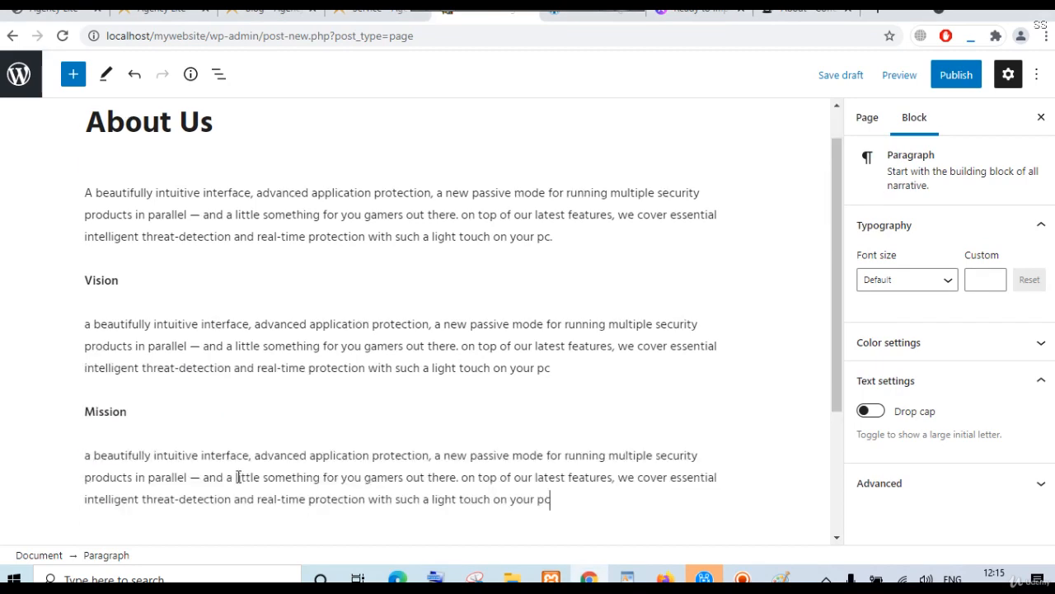
Capitalize the first letter of the paragraphs under Mission and Vision as "A".
left_click(90, 462)
key("BackSpace")
type("A")
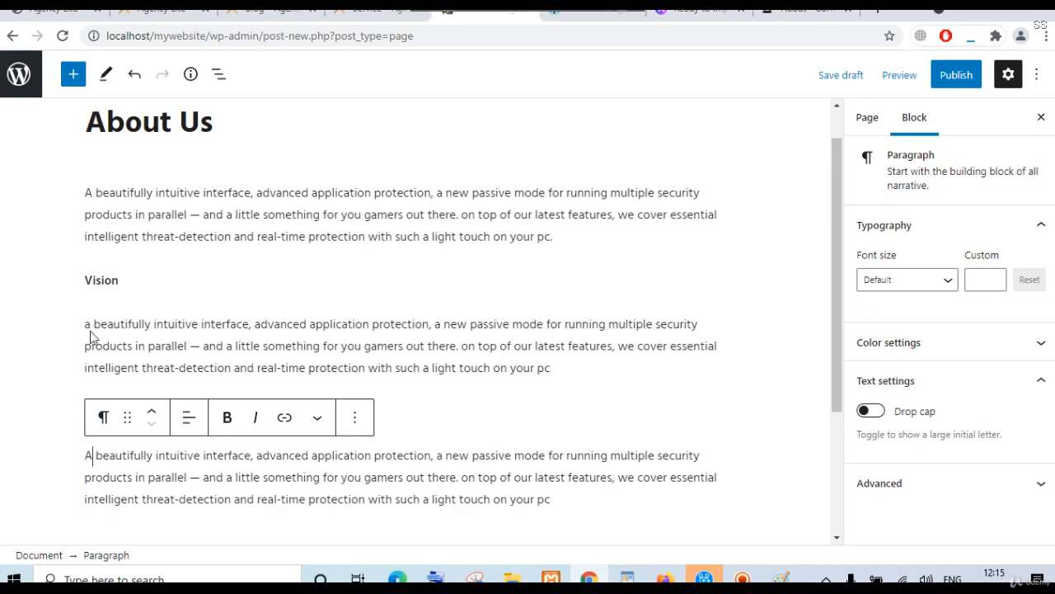
left_click(91, 329)
key("BackSpace")
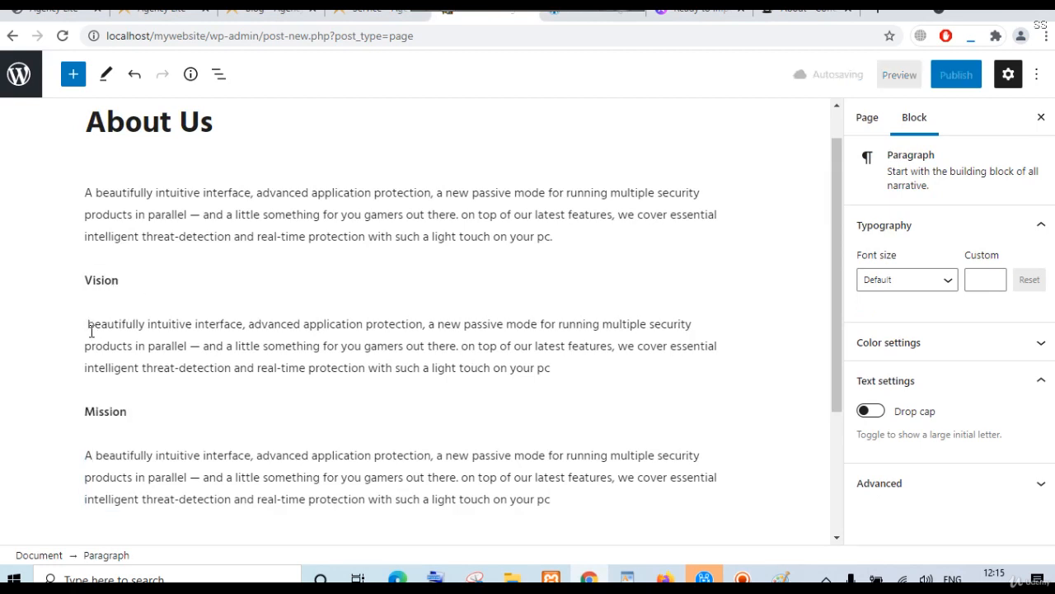
type("A")
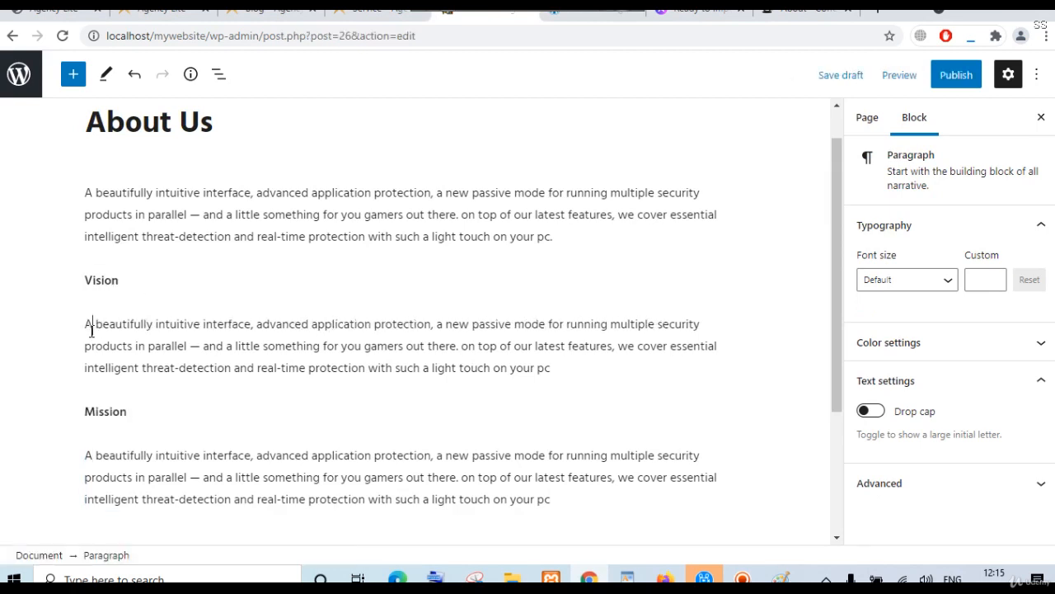
Check the illustration in the demo site's about section, and open freepics.slidescope.com in a new browser tab.
left_click(163, 11)
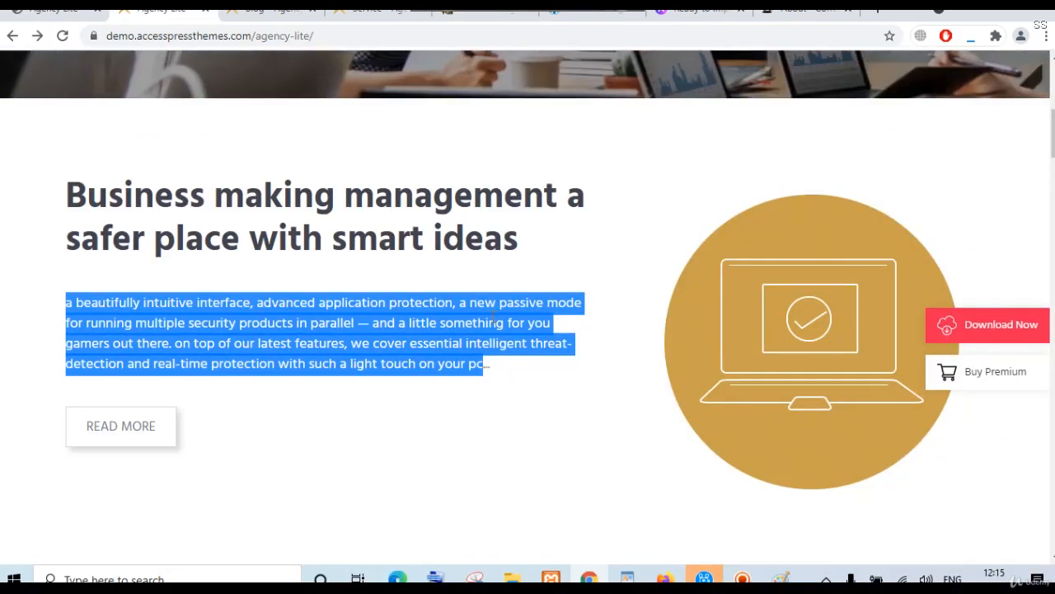
left_click(493, 320)
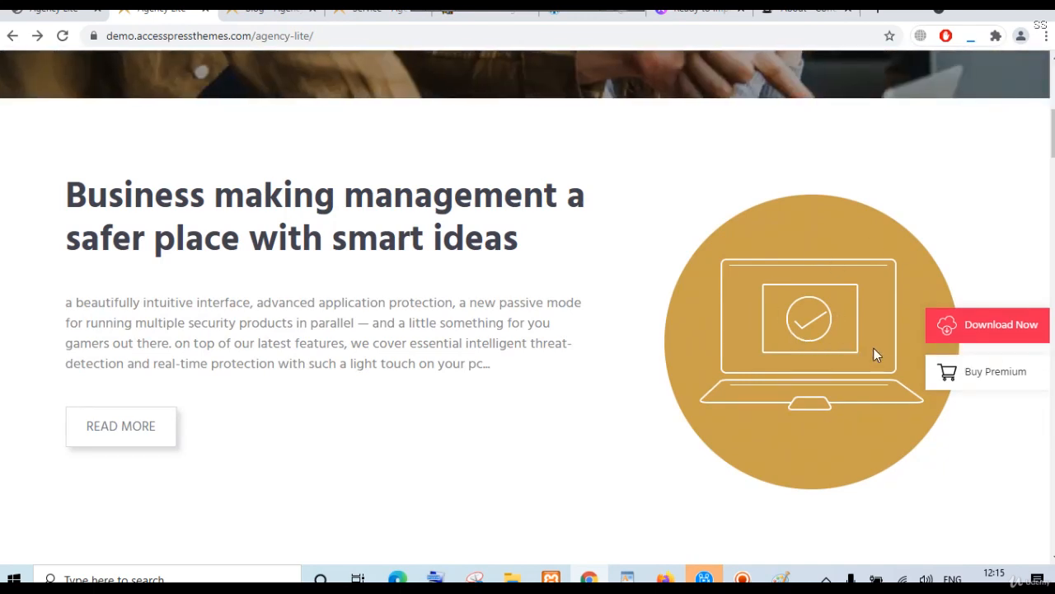
left_click(875, 11)
type("f")
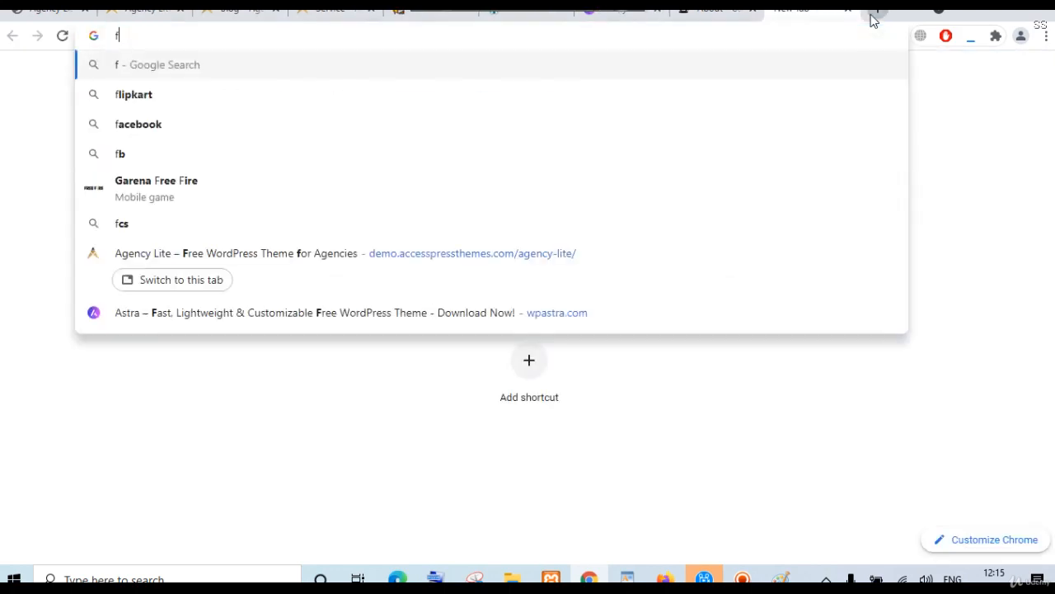
type("reepic")
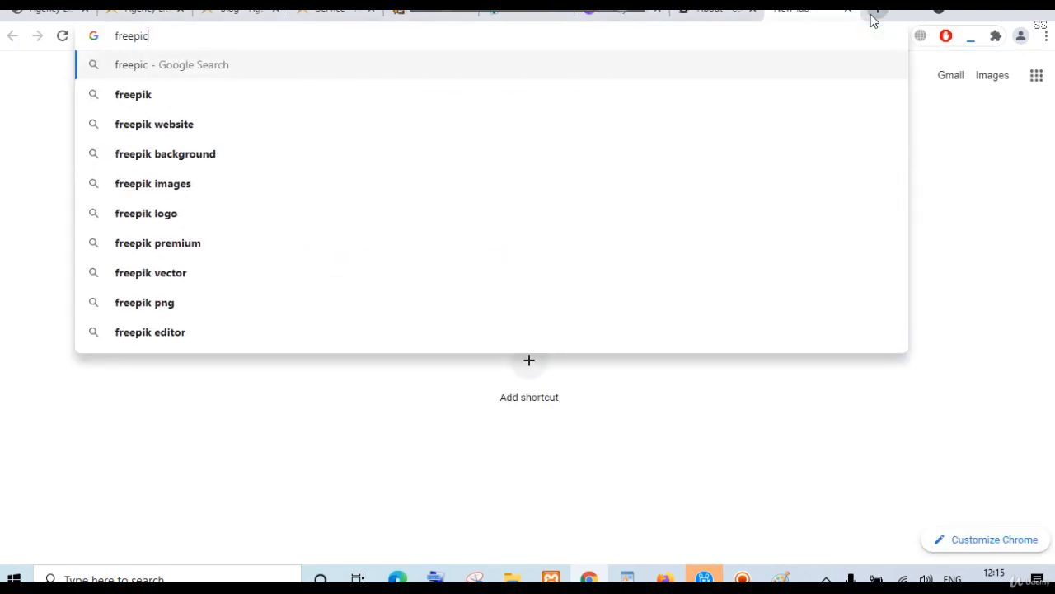
type("s.slidescope.")
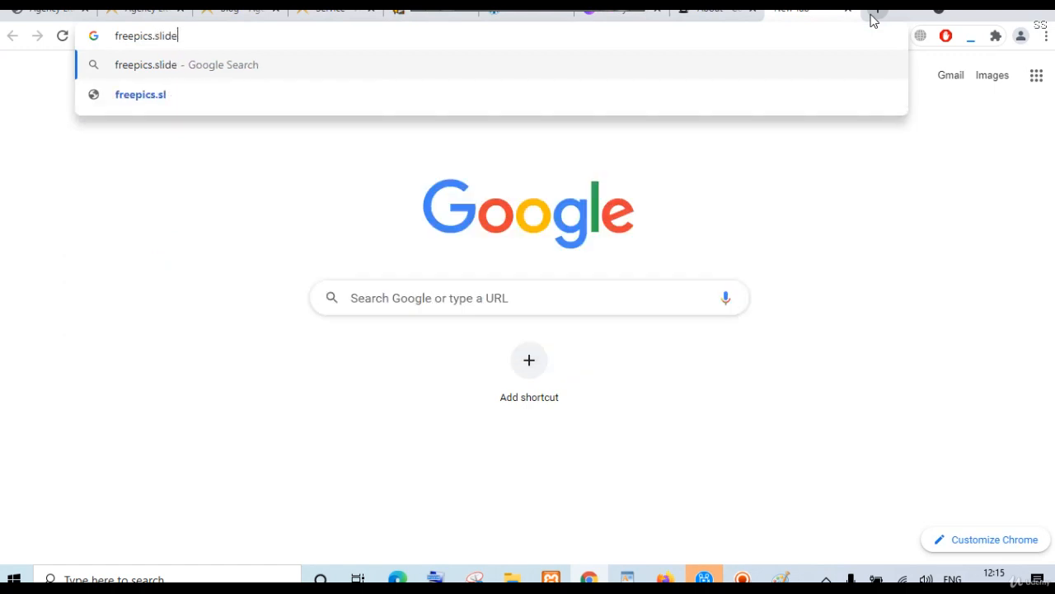
type("com")
key("Return")
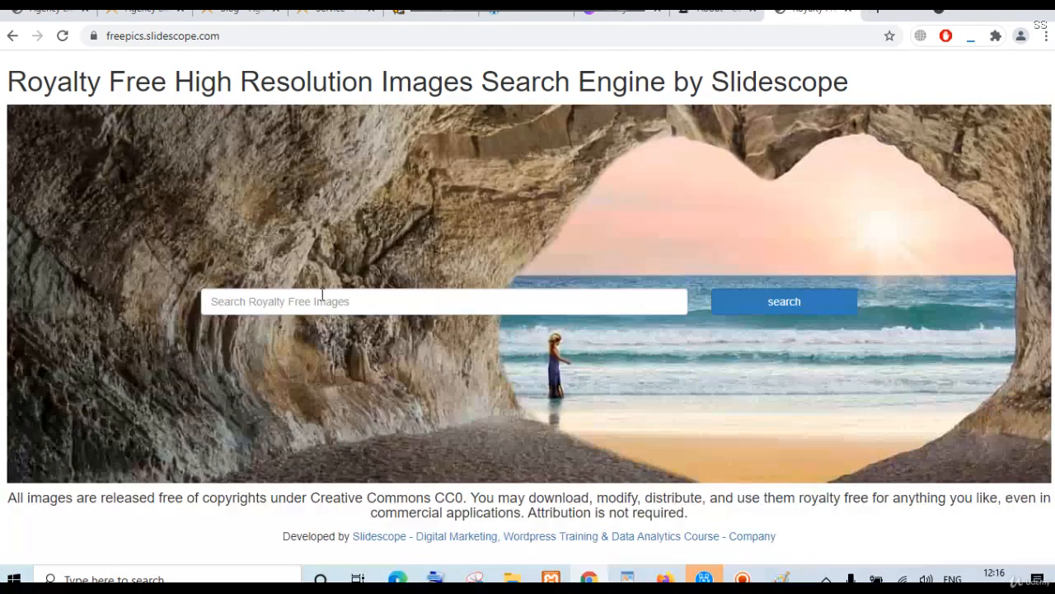
Search for "digital marketing" images and open the download page of the illustration with people around a large smartphone.
left_click(322, 294)
type("digi")
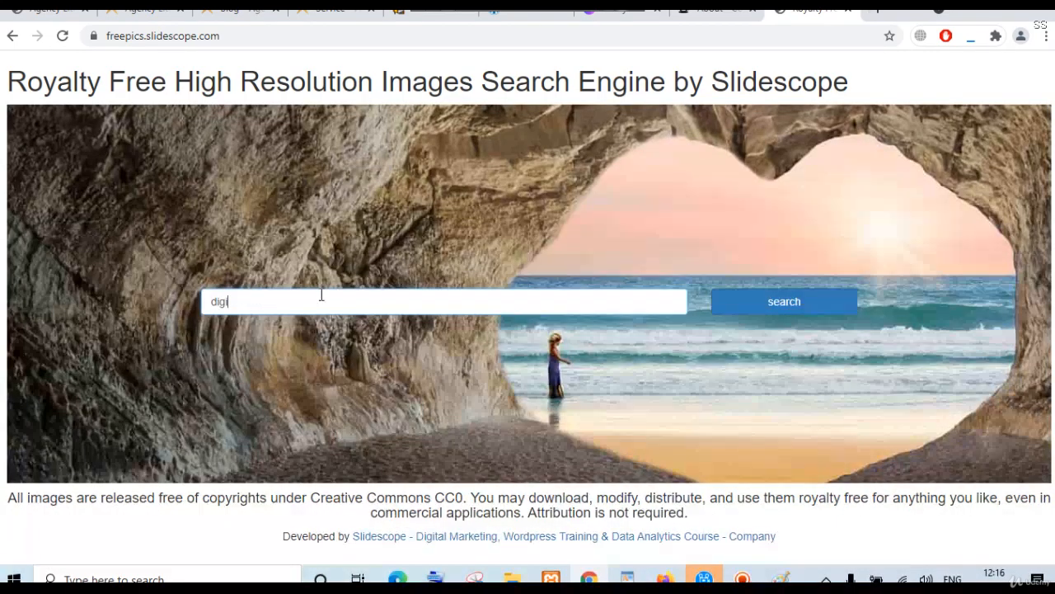
type("tal marketing")
key("Return")
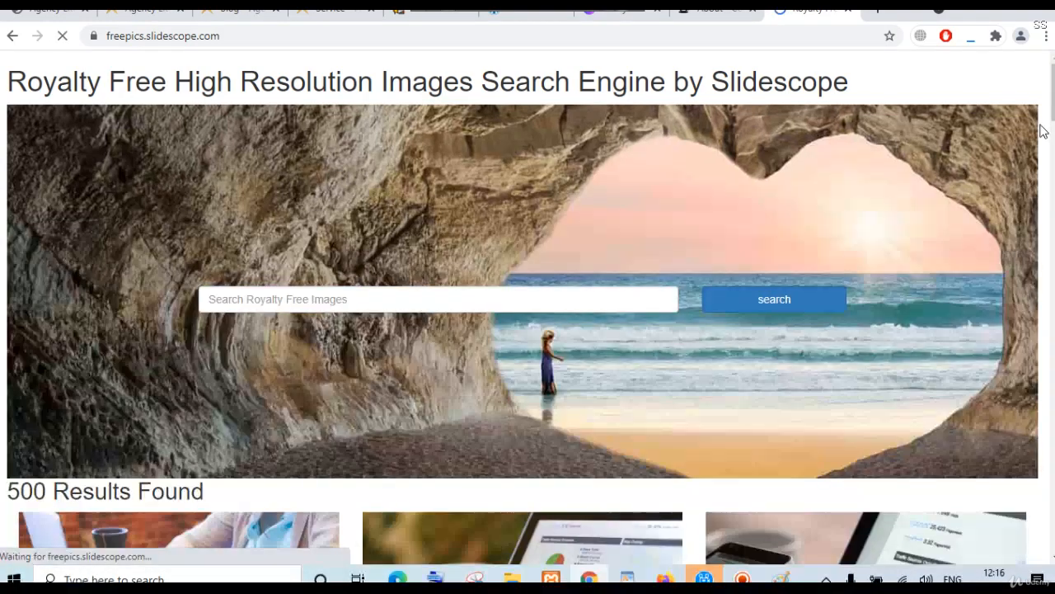
scroll(1040, 130, "down", 9)
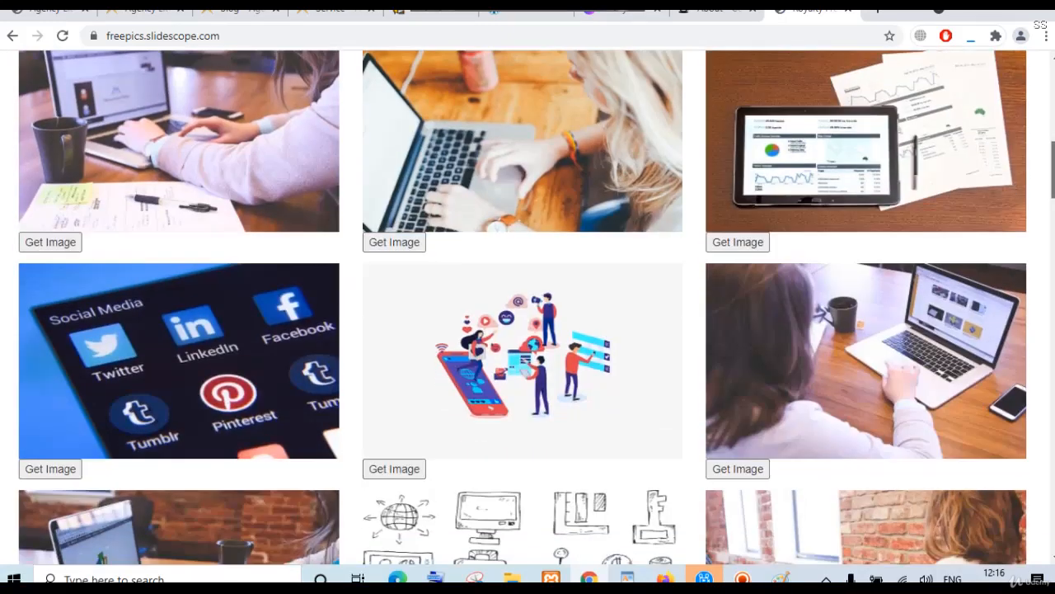
scroll(523, 308, "down", 2)
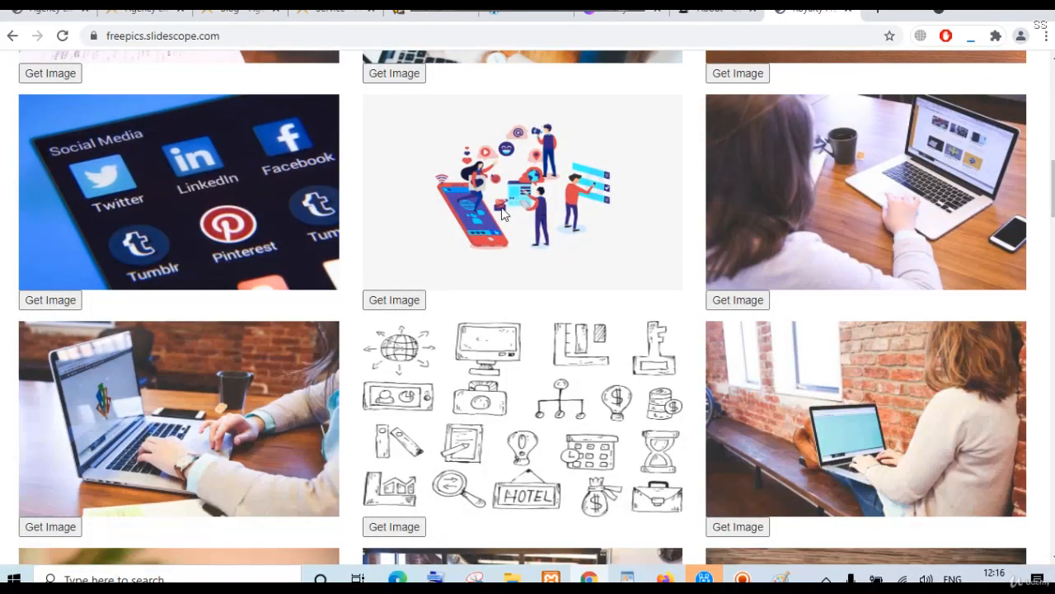
left_click(392, 302)
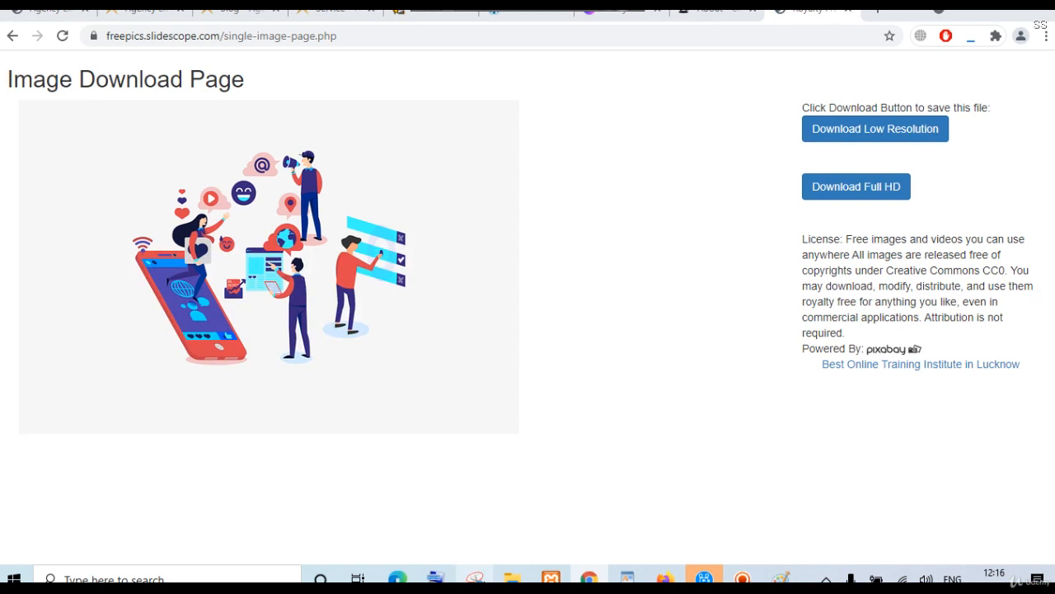
Capture the central, nearly square part of the smartphone illustration with the Snipping Tool.
left_click(475, 577)
left_click(434, 290)
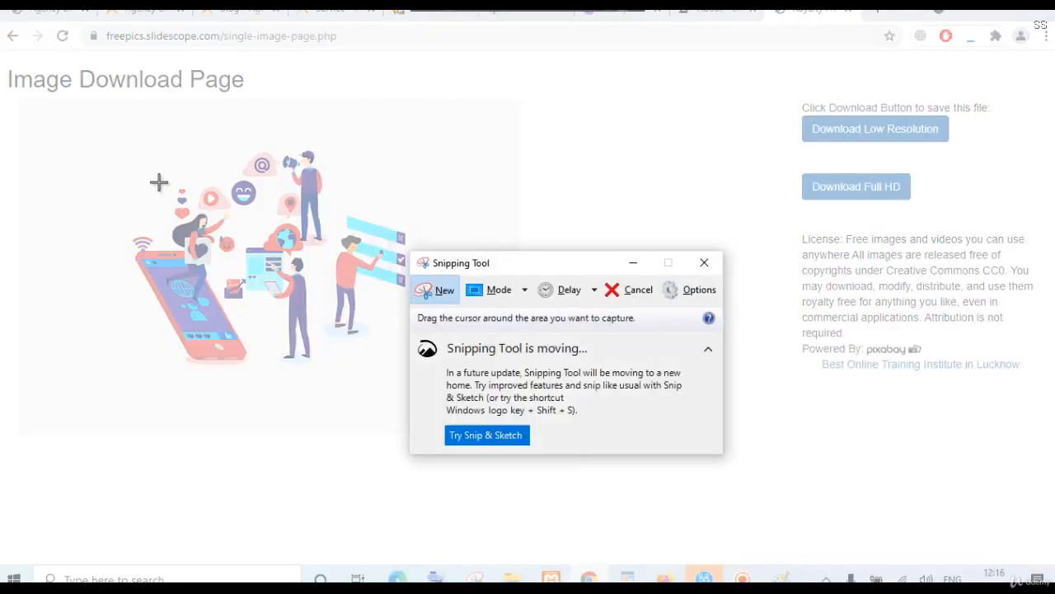
left_click_drag(95, 106, 451, 421)
left_click_drag(448, 418, 448, 418)
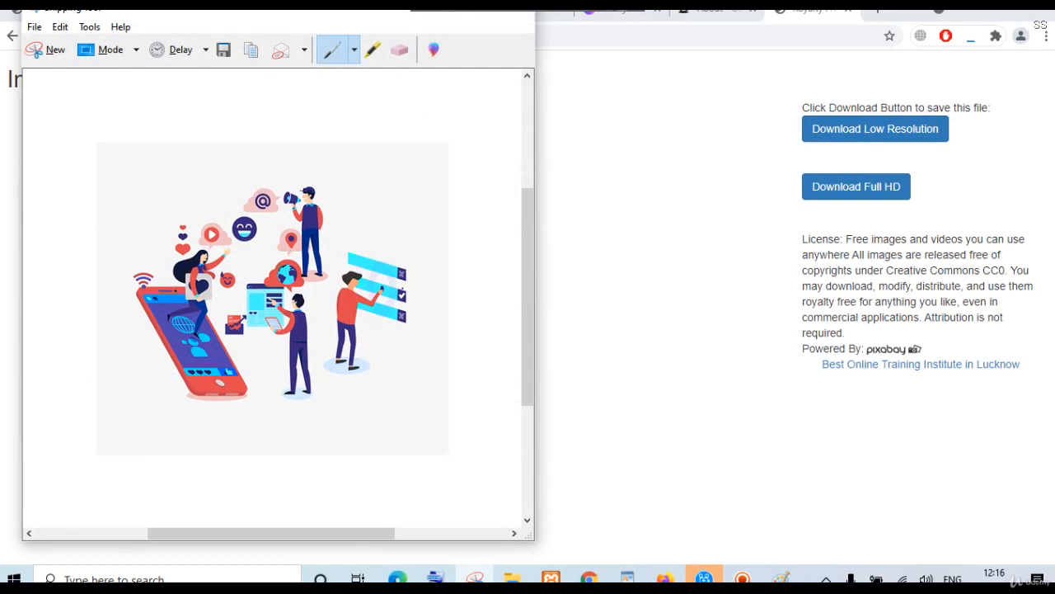
Save the snip as a JPEG file named about-us-digi-agency in the Documents folder.
key("ctrl+s")
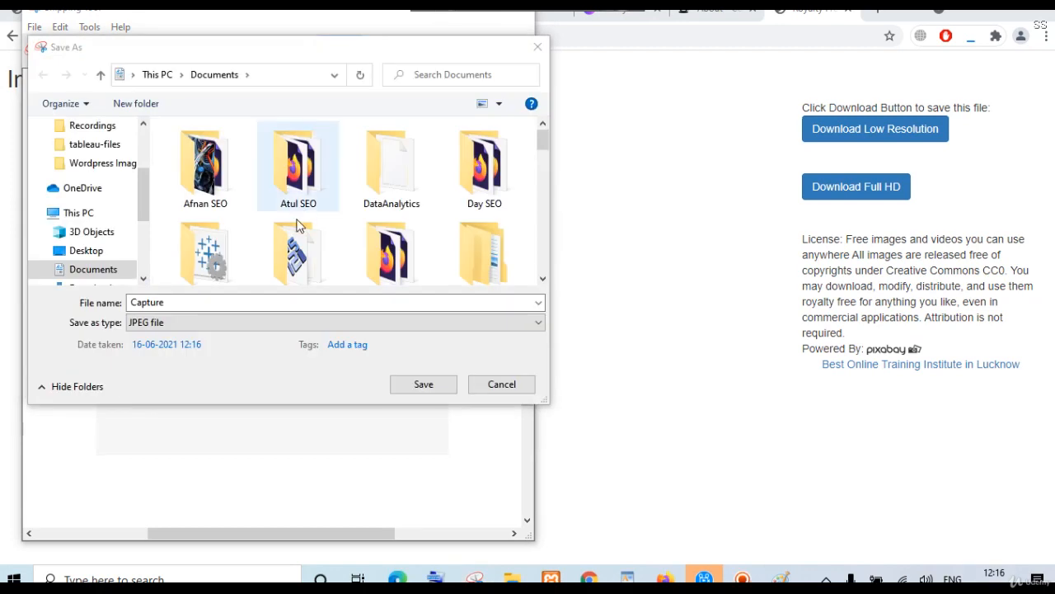
double_click(183, 301)
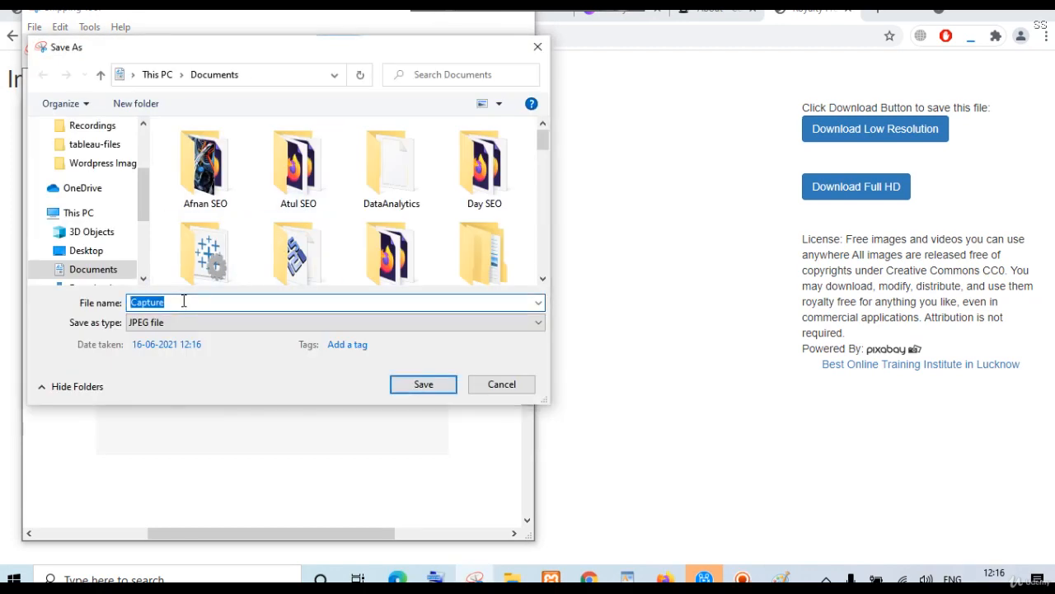
type("about-us-dig")
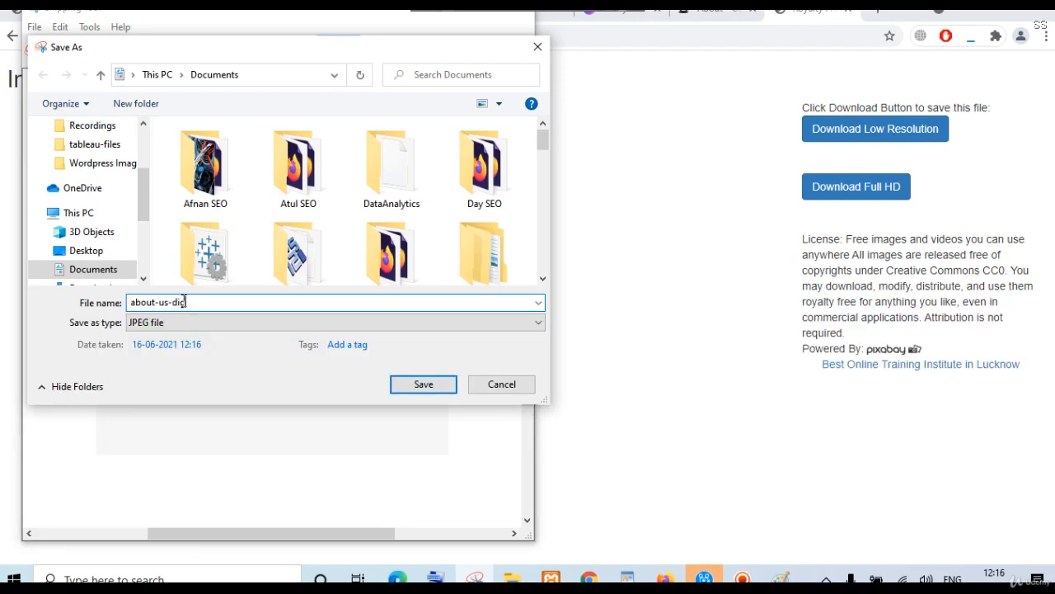
type("i-agency")
left_click(424, 387)
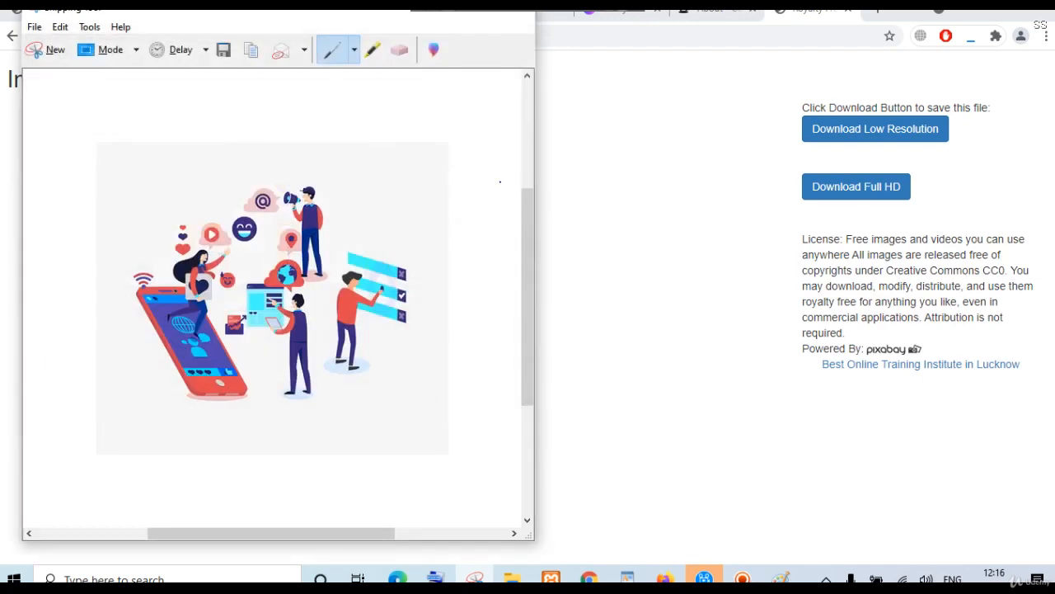
Put the Snipping Tool away and return to the About Us page's editor in the browser.
left_click_drag(226, 12, 259, 106)
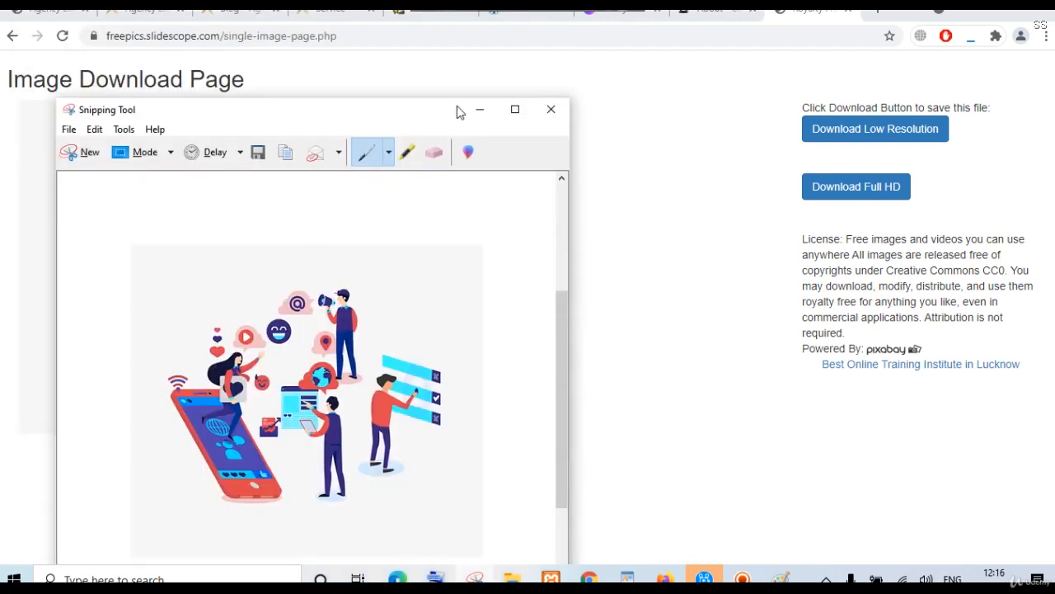
left_click(512, 108)
left_click(882, 8)
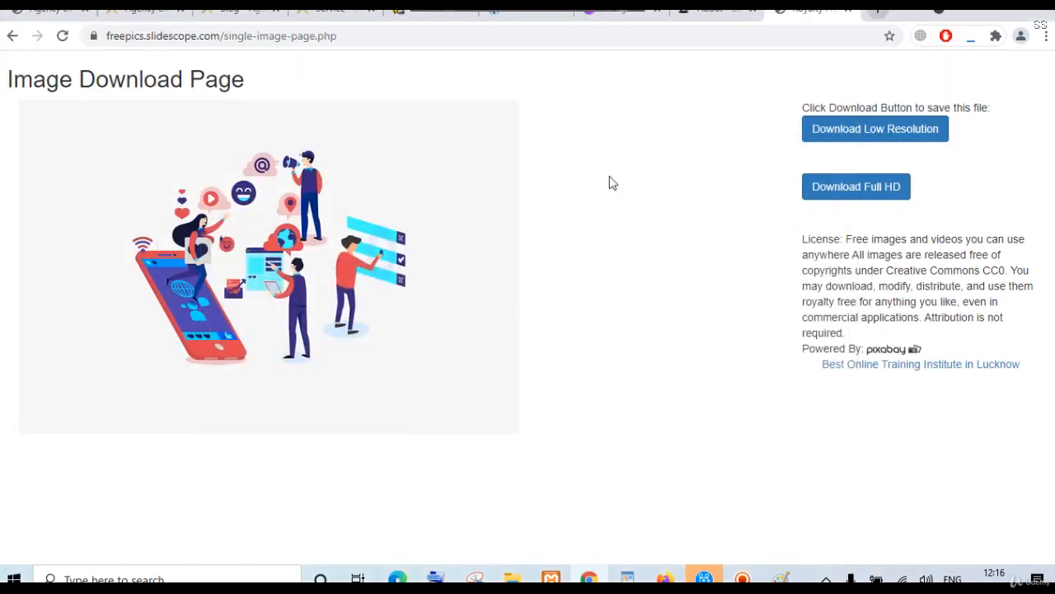
left_click(154, 18)
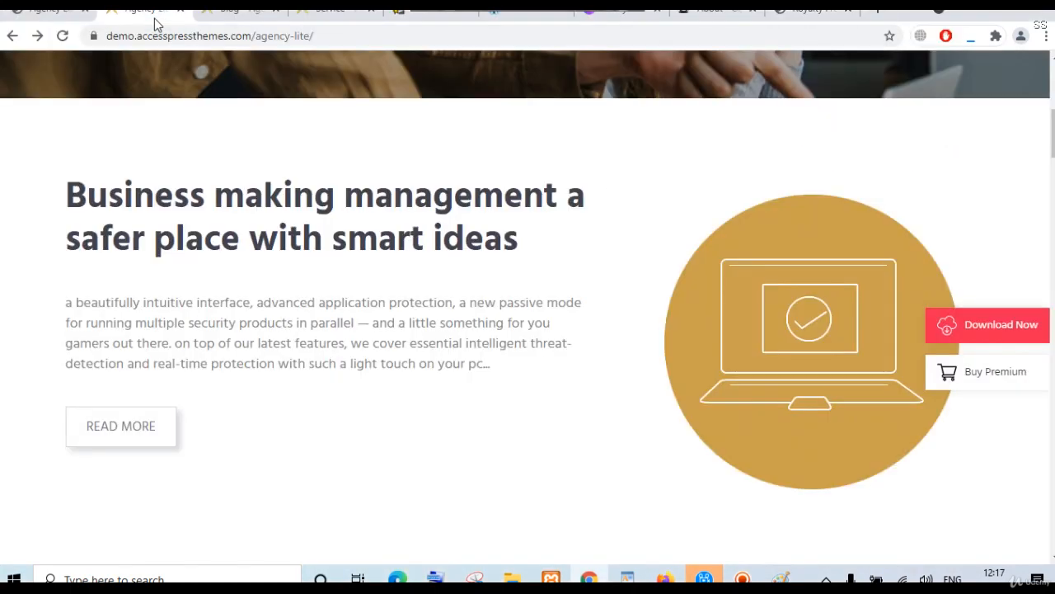
left_click(249, 10)
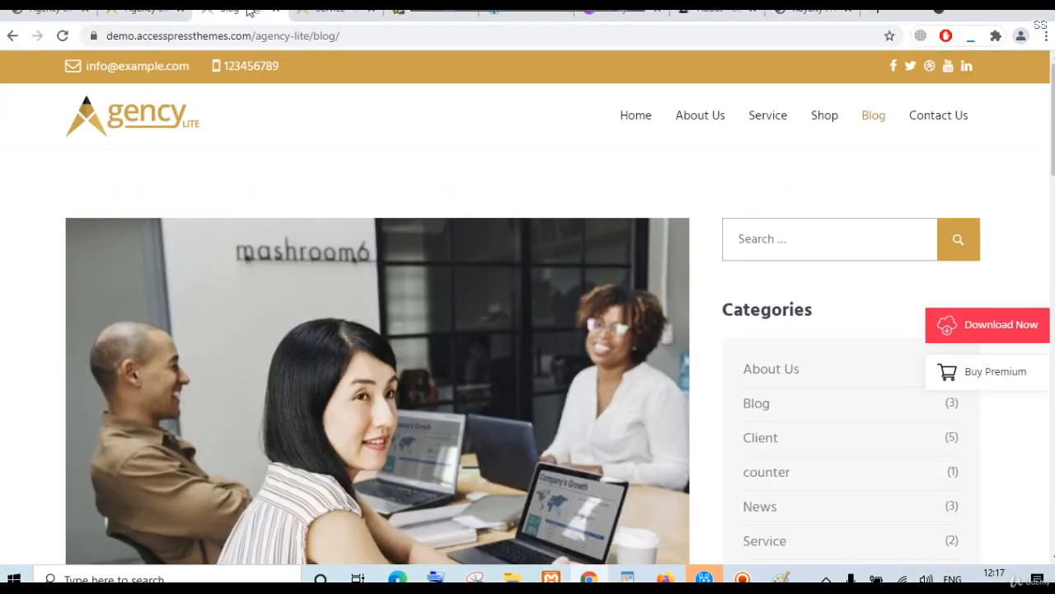
left_click(333, 10)
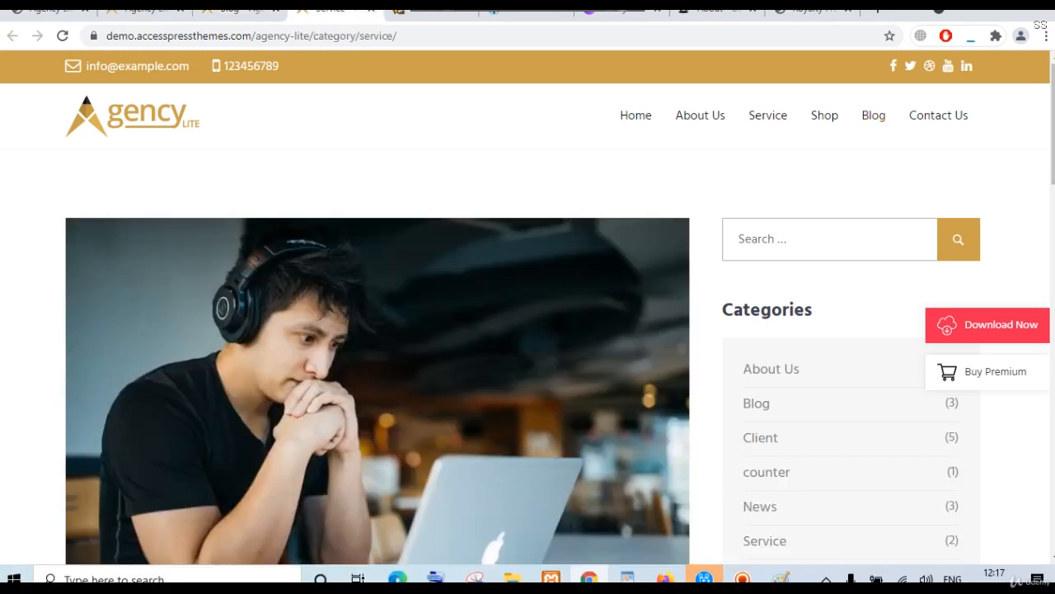
left_click(437, 10)
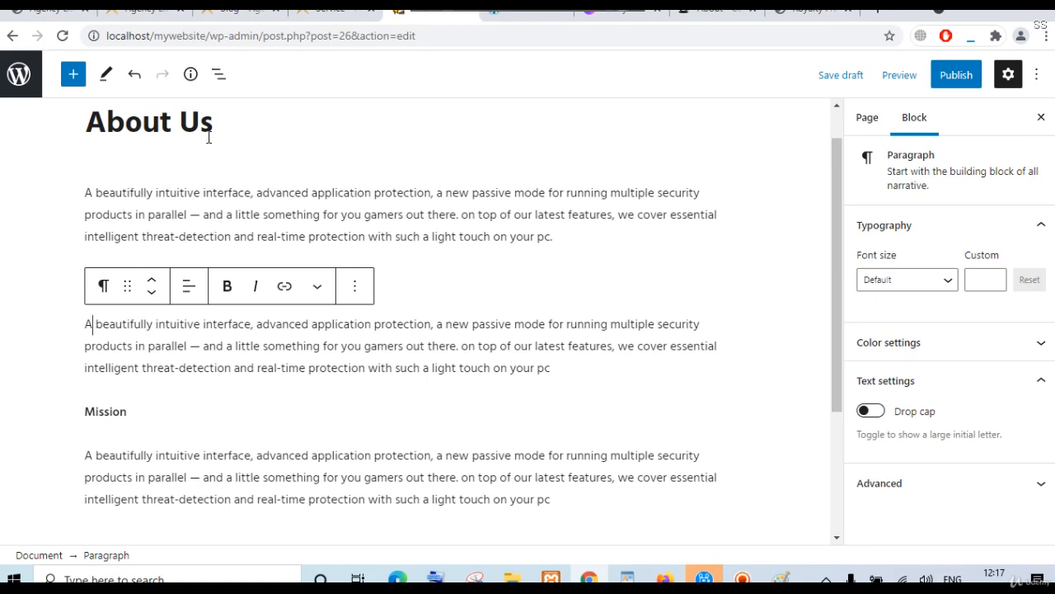
Upload about-us-digi-agency.jpg through the About Us page's featured image setting and keep it selected in the media library.
left_click(863, 130)
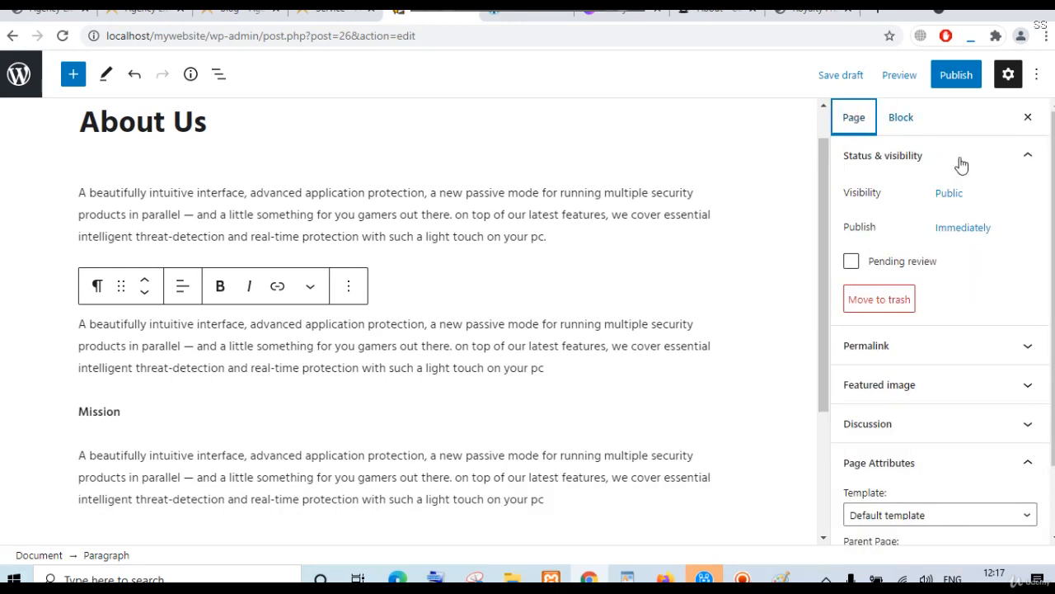
scroll(938, 328, "down", 2)
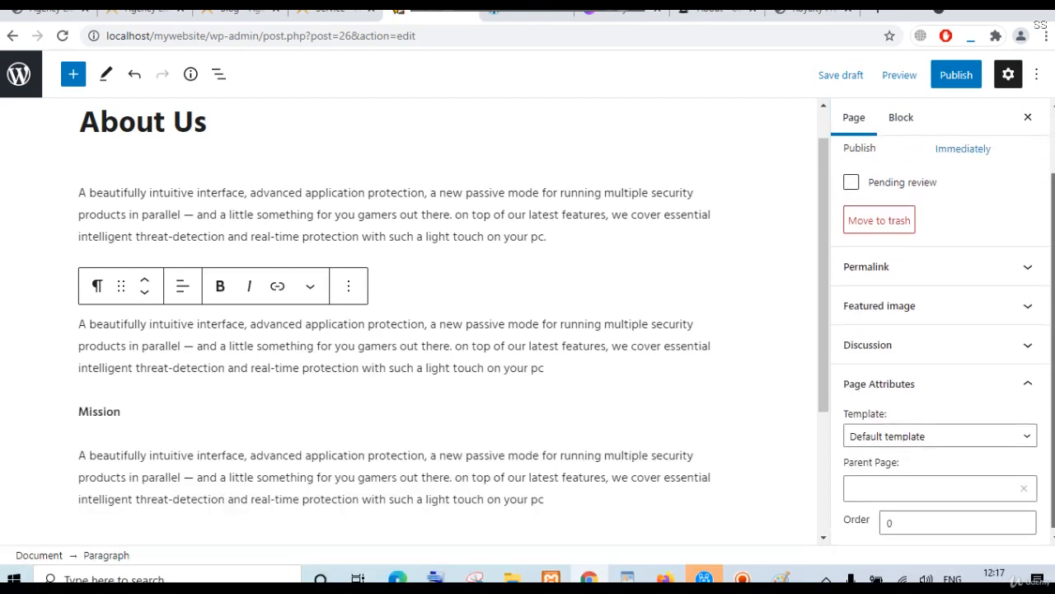
left_click(934, 319)
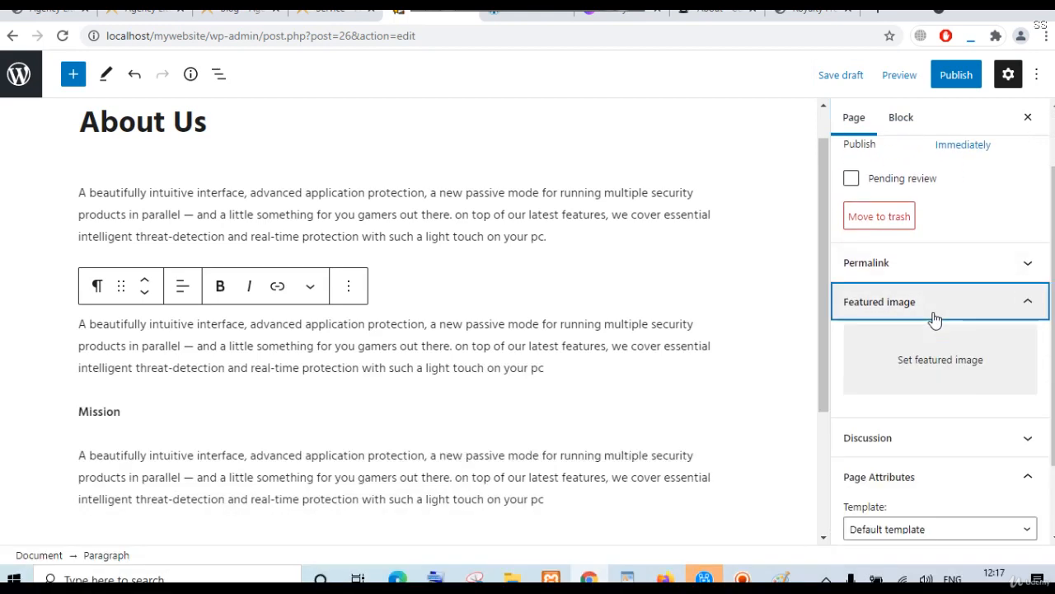
left_click(921, 380)
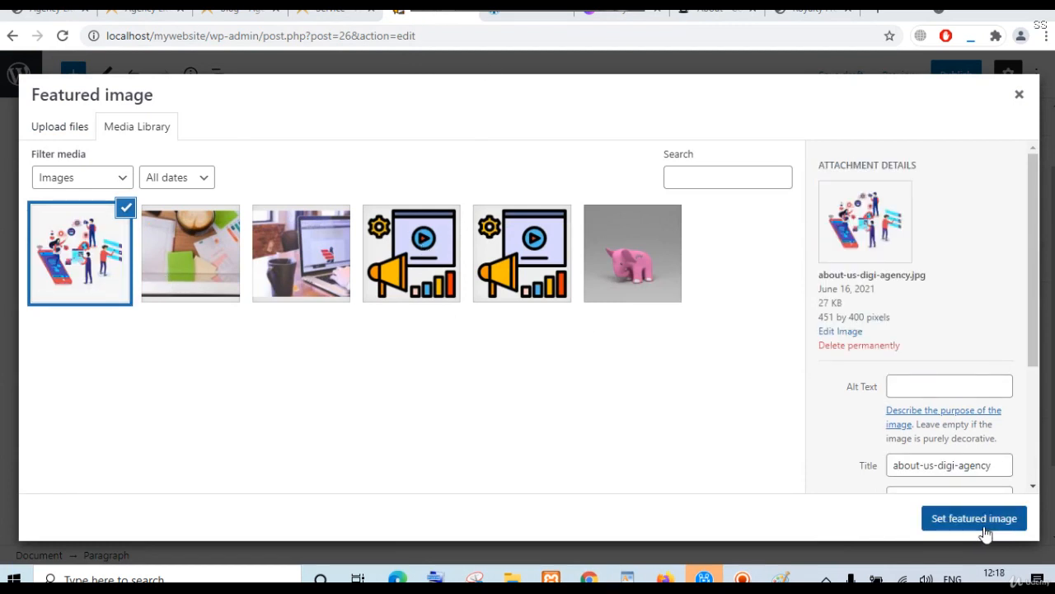
Copy the image's title into its alt text, replace the hyphens with spaces, and set it as the page's featured image.
left_click(946, 465)
key("ctrl+a")
key("ctrl+c")
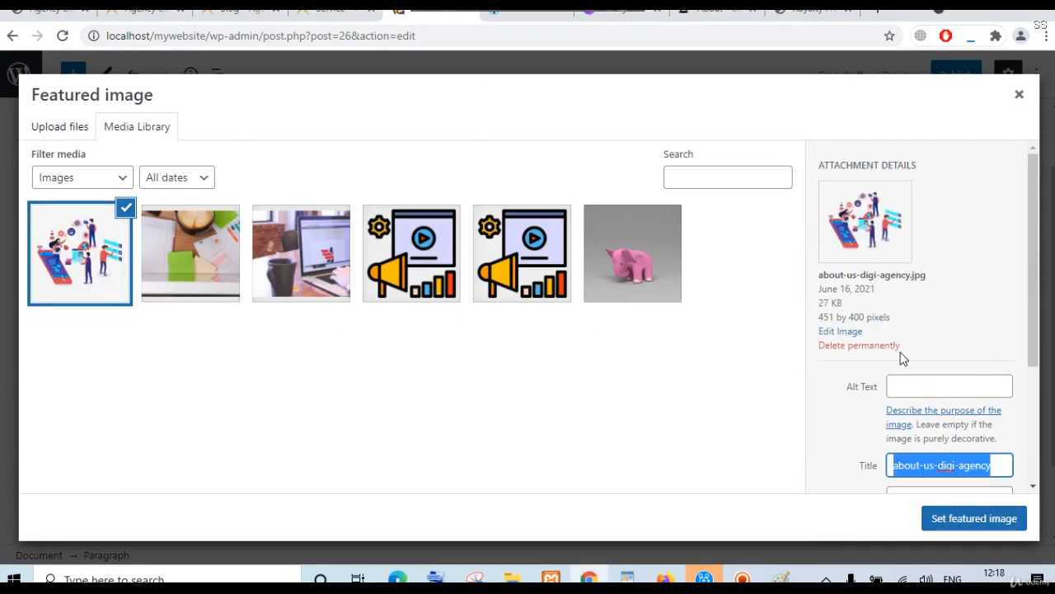
left_click(901, 385)
key("ctrl+v")
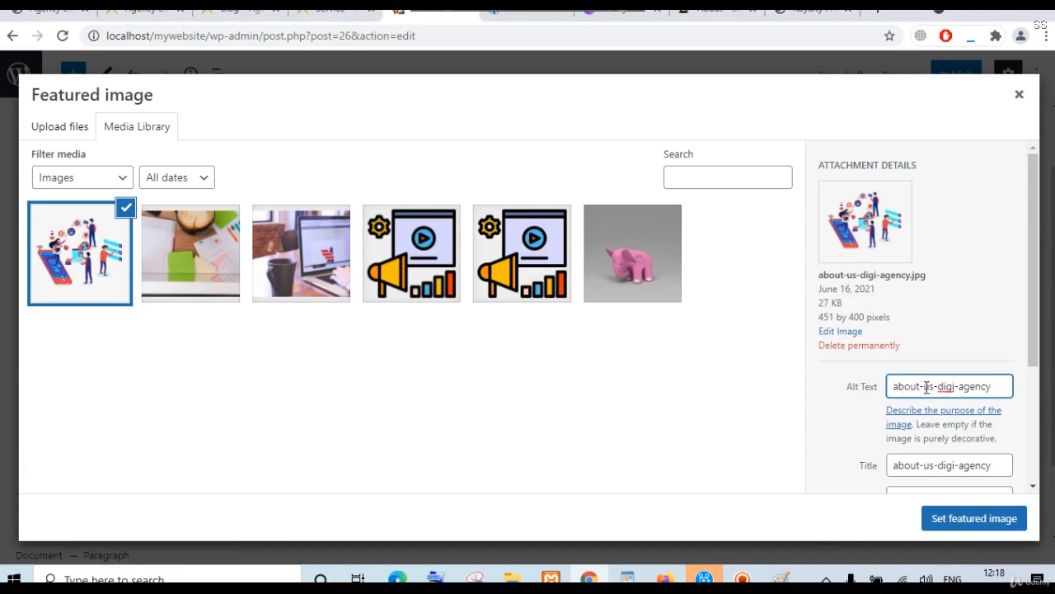
left_click(924, 386)
key("BackSpace")
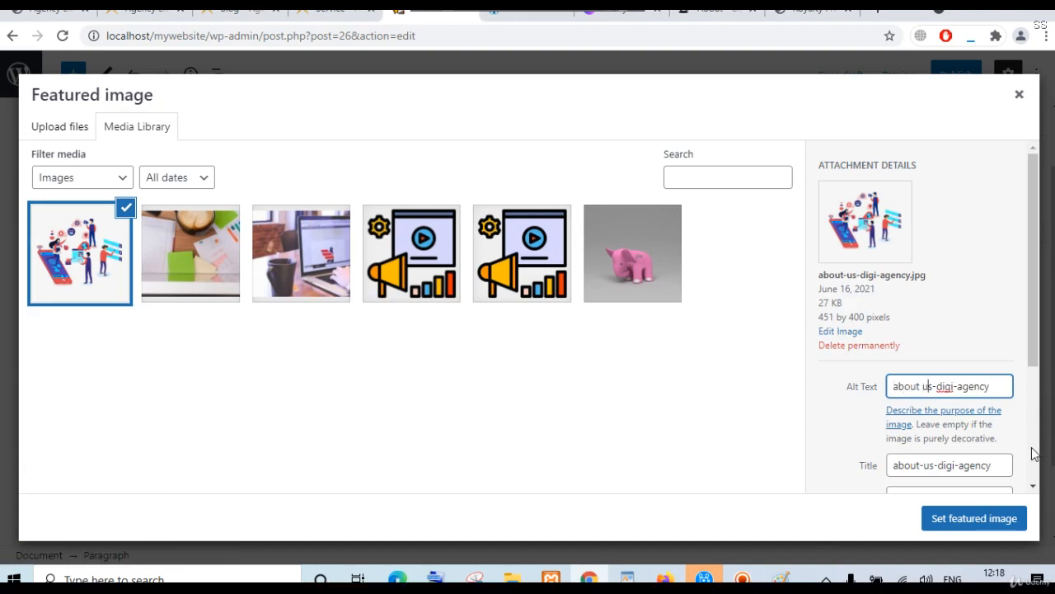
key("Right")
key("Right")
key("Right")
key("BackSpace")
key("BackSpace")
left_click(973, 524)
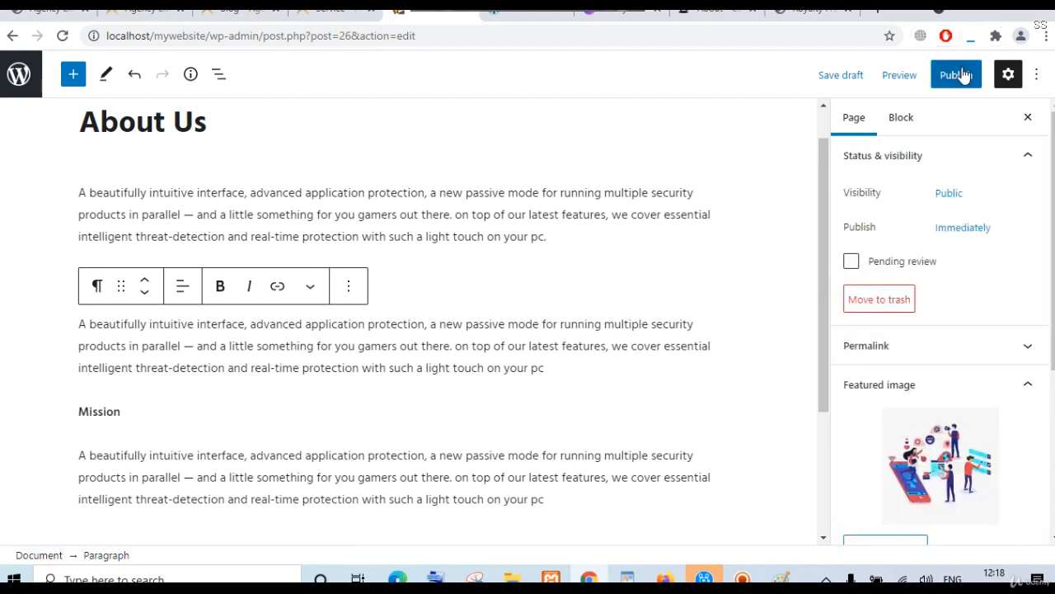
Publish the About Us page immediately with public visibility and return to the list of all pages.
left_click(962, 74)
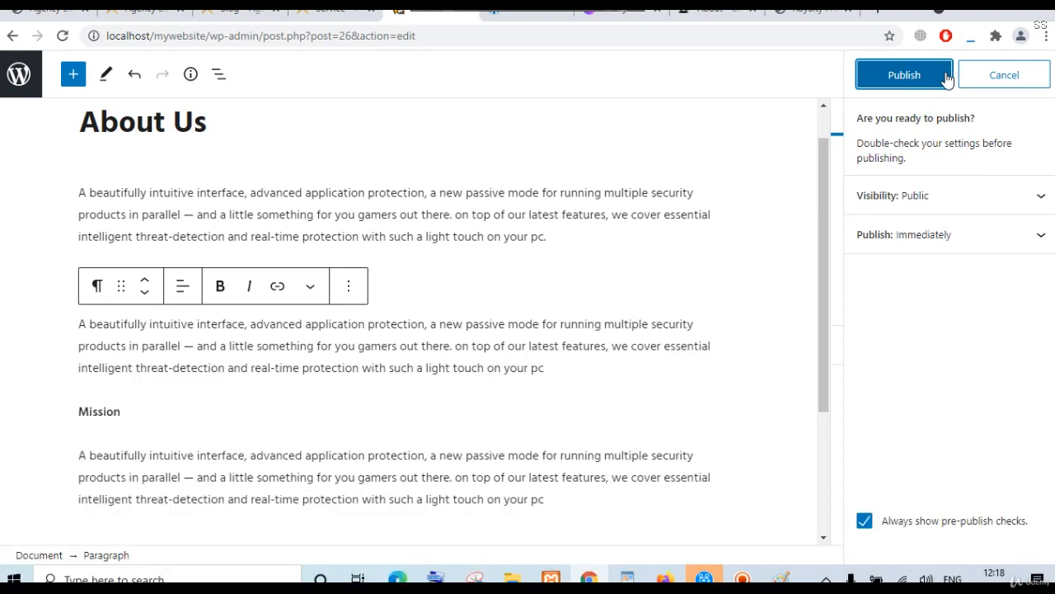
left_click(946, 76)
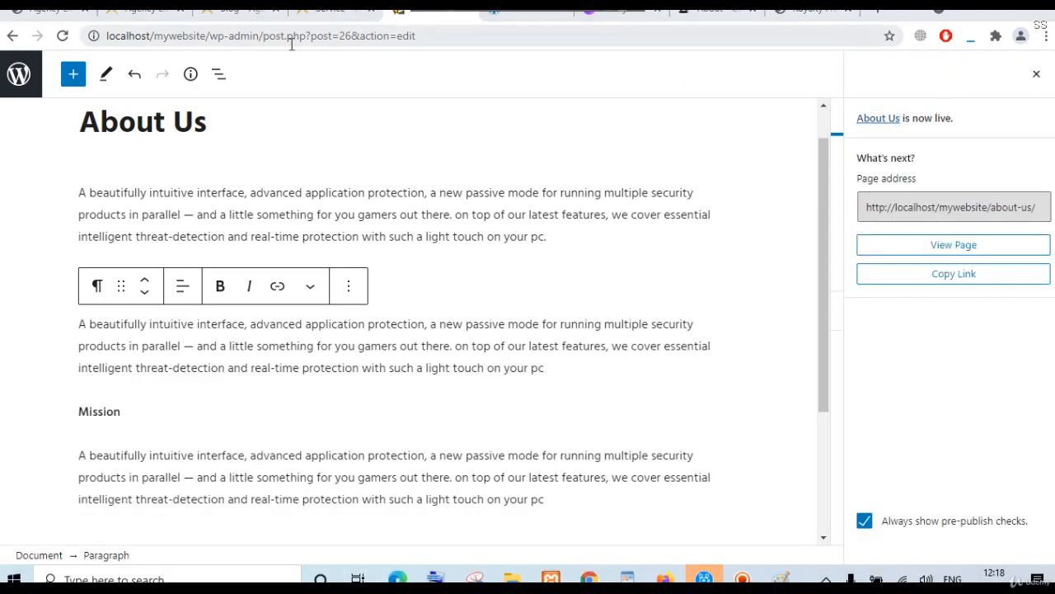
left_click(19, 74)
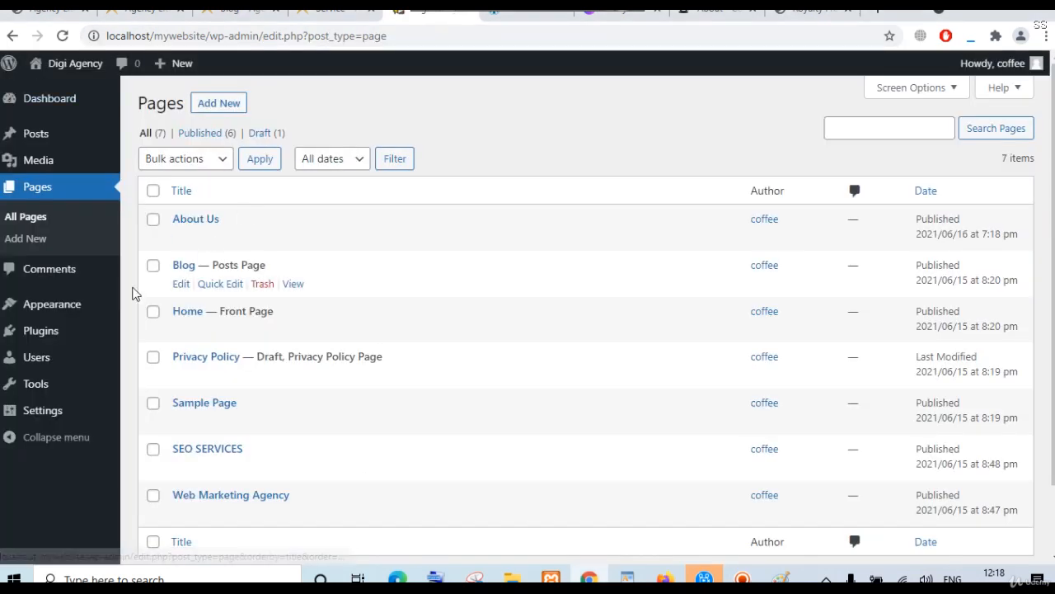
In the theme customizer's home page settings, choose the About Us page for the About Us section.
mouse_move(85, 309)
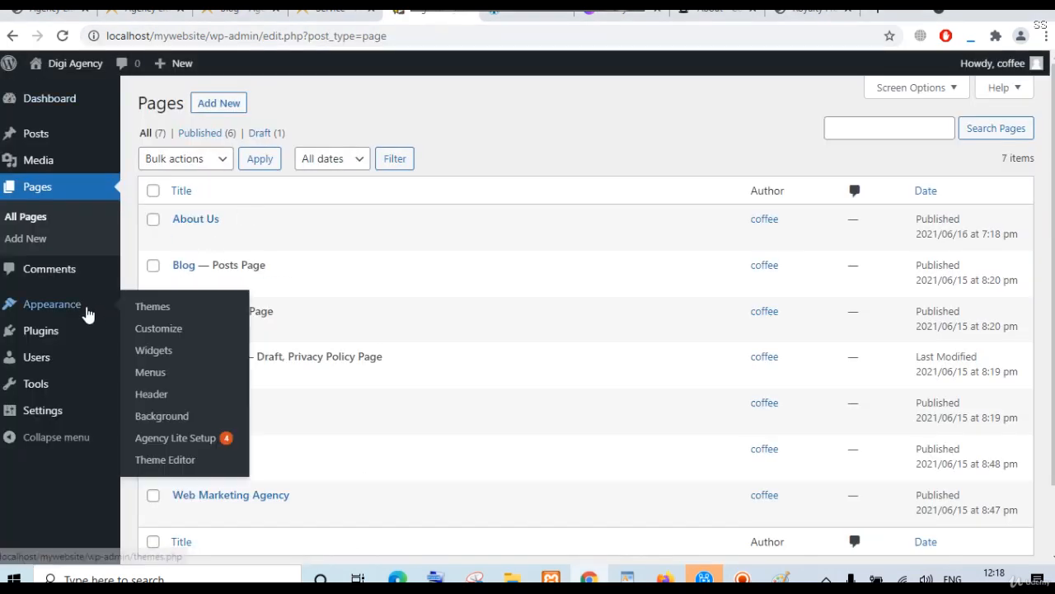
left_click(155, 329)
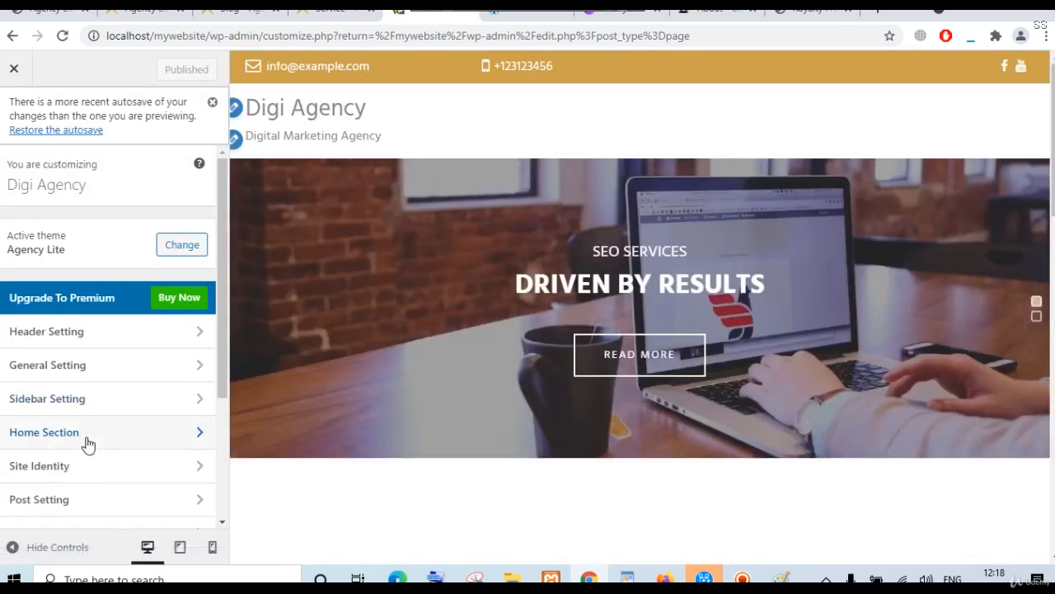
left_click(85, 435)
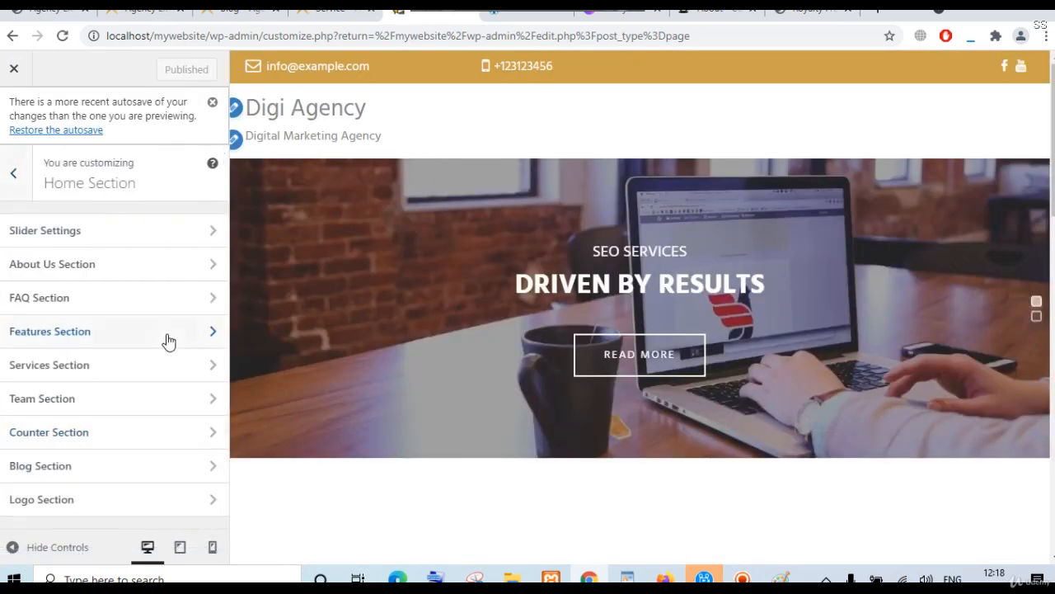
left_click(47, 266)
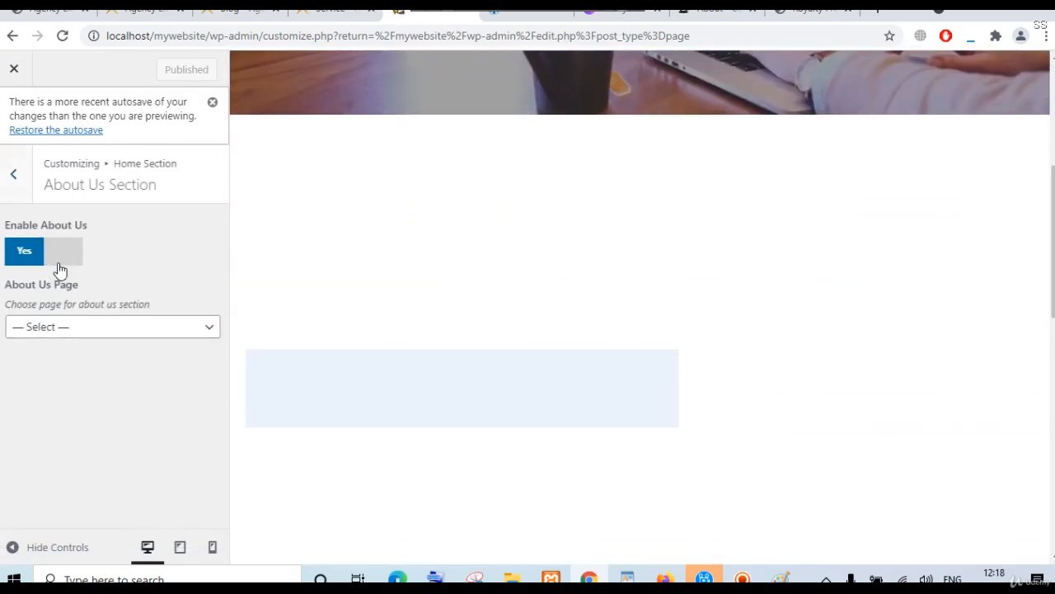
left_click(193, 331)
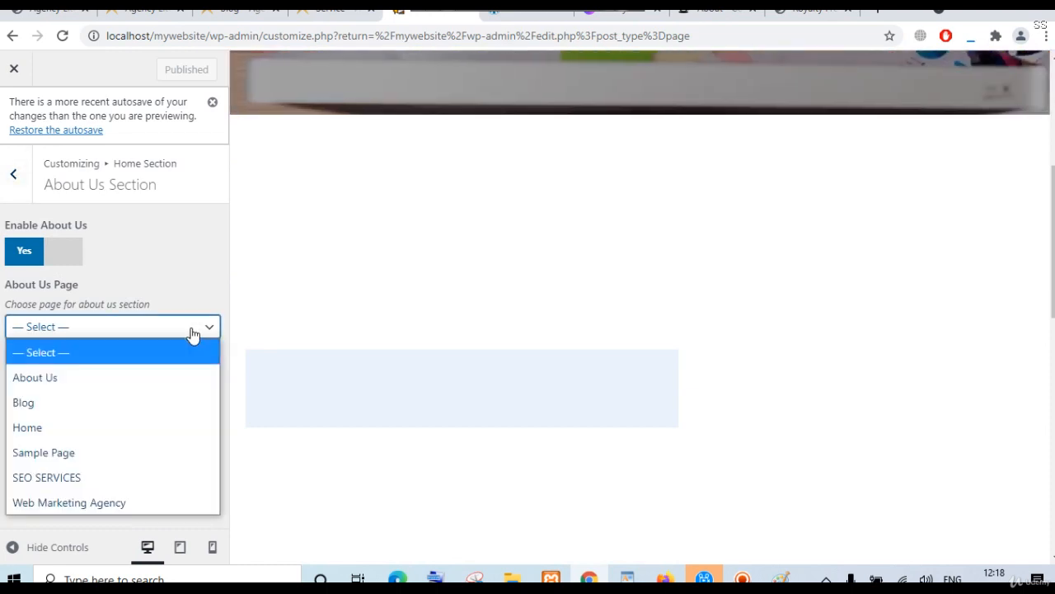
left_click(91, 381)
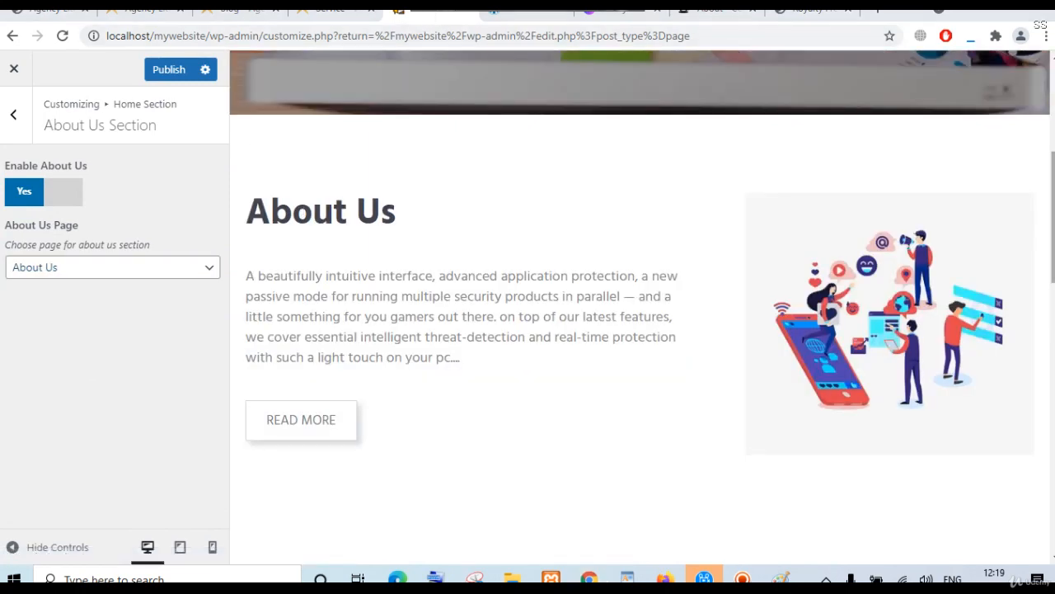
Check the home page preview and publish the About Us section's customizer changes.
scroll(528, 206, "up", 5)
scroll(640, 306, "down", 8)
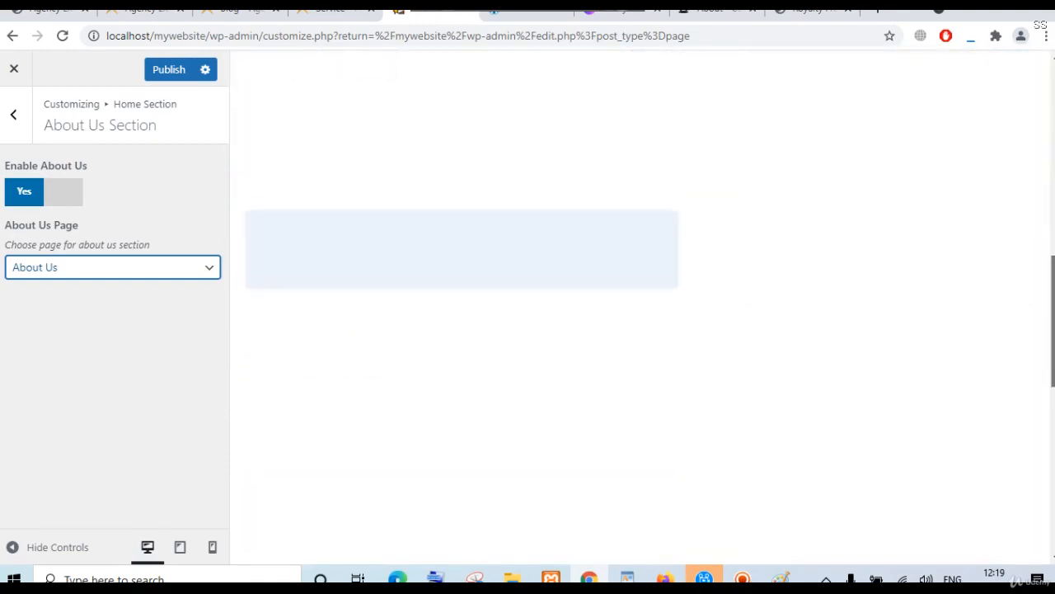
scroll(640, 307, "up", 6)
scroll(640, 306, "down", 1)
scroll(640, 307, "up", 4)
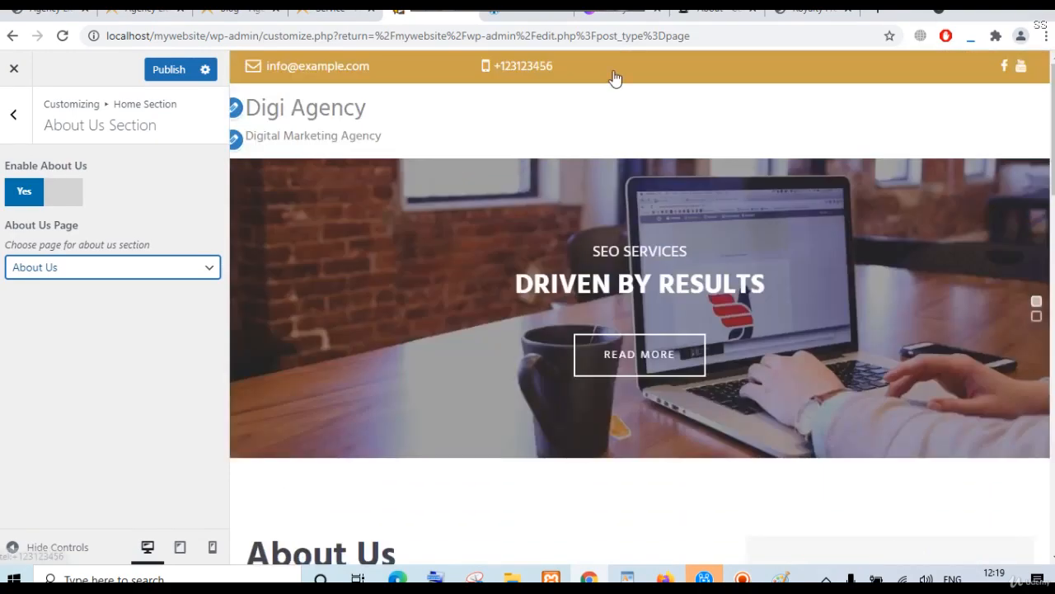
left_click(165, 73)
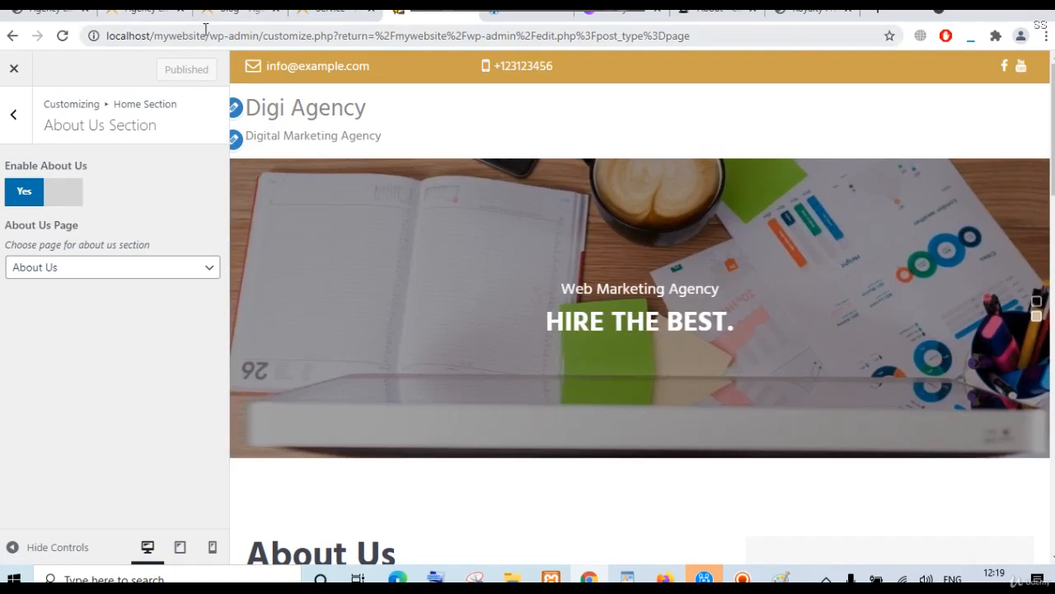
Open the live site at localhost/mywebsite/ in a new browser tab.
left_click_drag(210, 35, 52, 35)
key("ctrl+c")
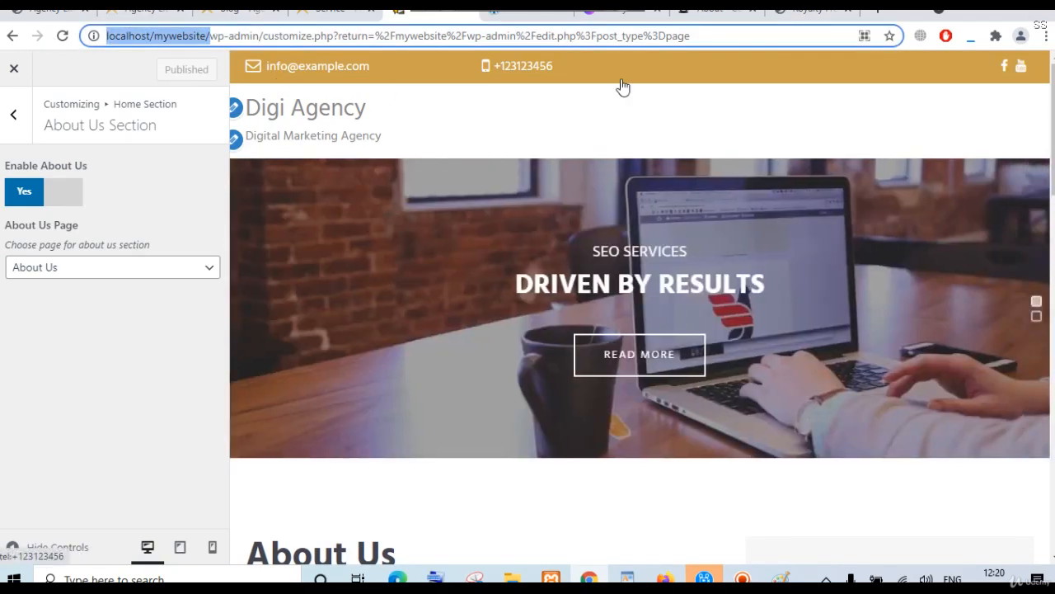
left_click(877, 10)
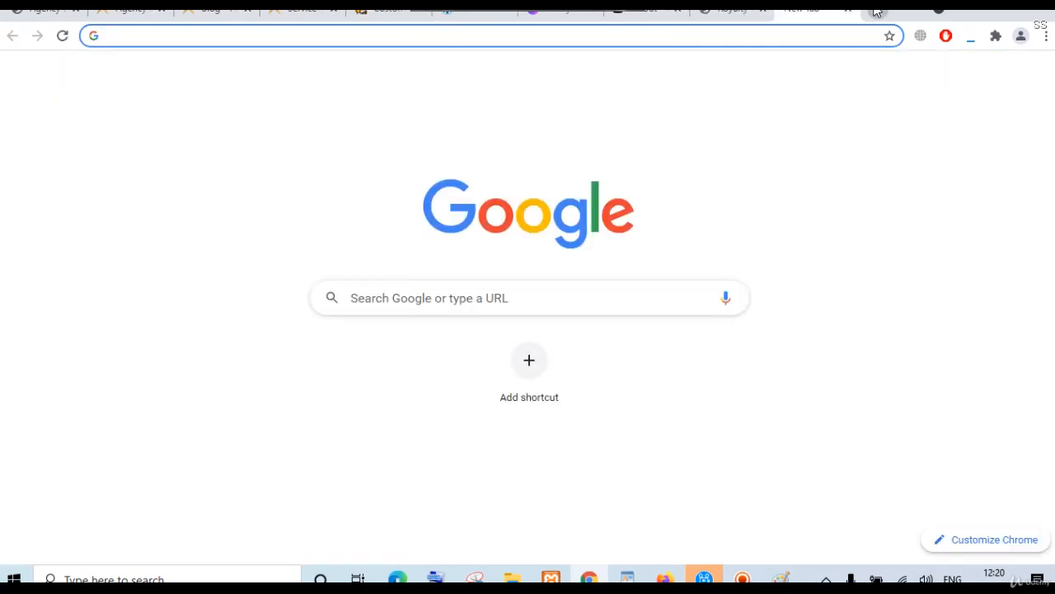
key("ctrl+v")
key("Return")
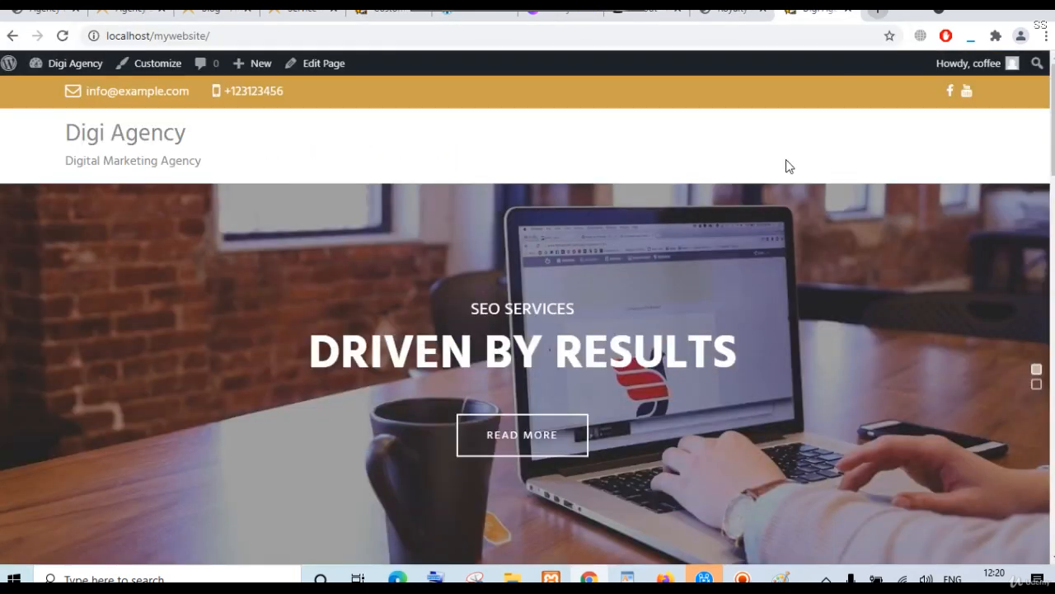
Examine both slider slides and the About Us section's text and image on the live home page.
left_click(1038, 384)
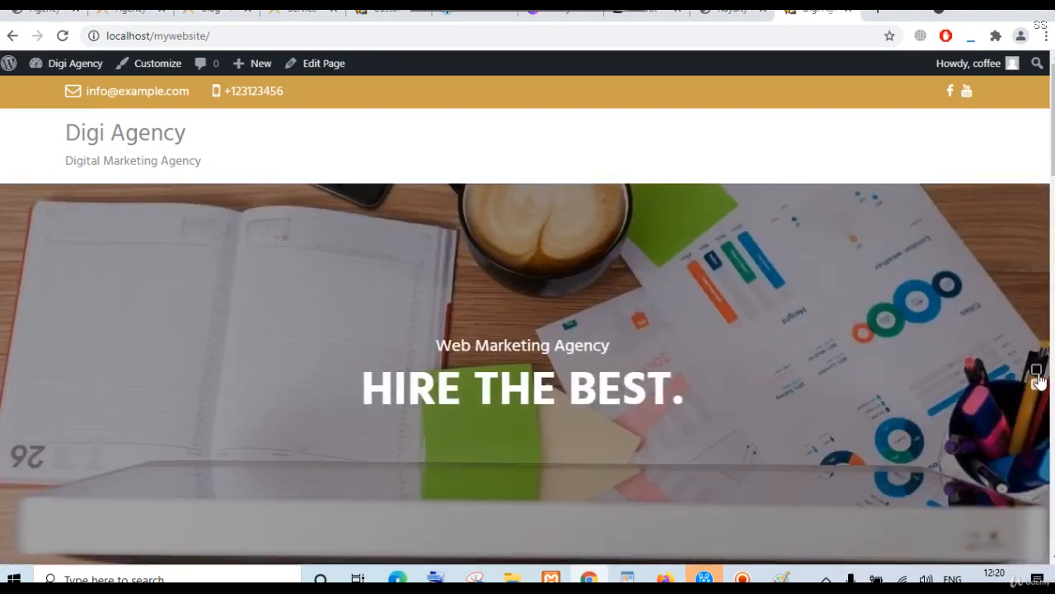
left_click(1037, 371)
left_click(1038, 383)
scroll(528, 330, "down", 6)
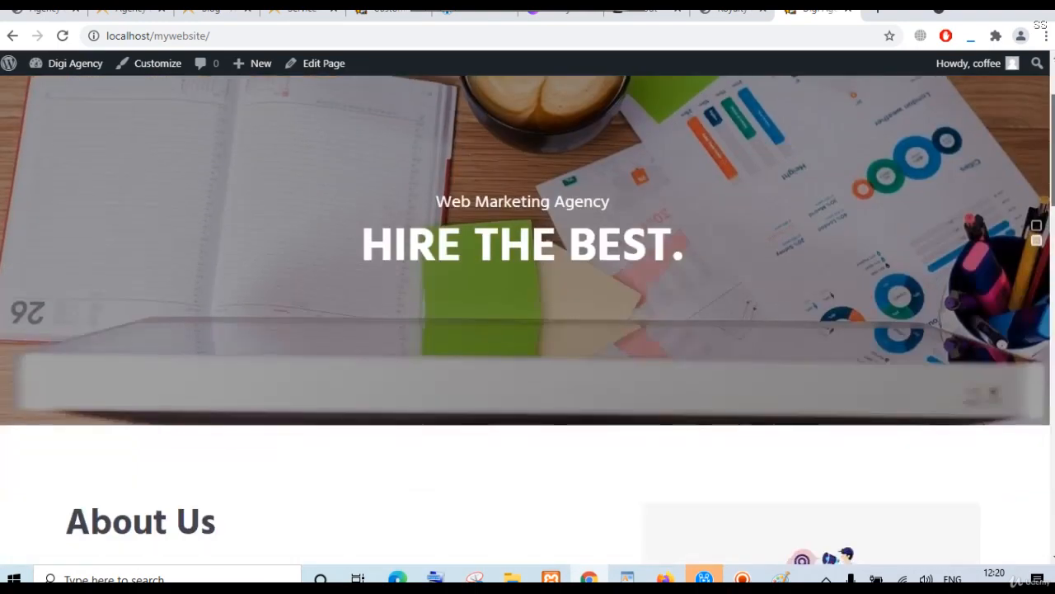
scroll(527, 330, "up", 5)
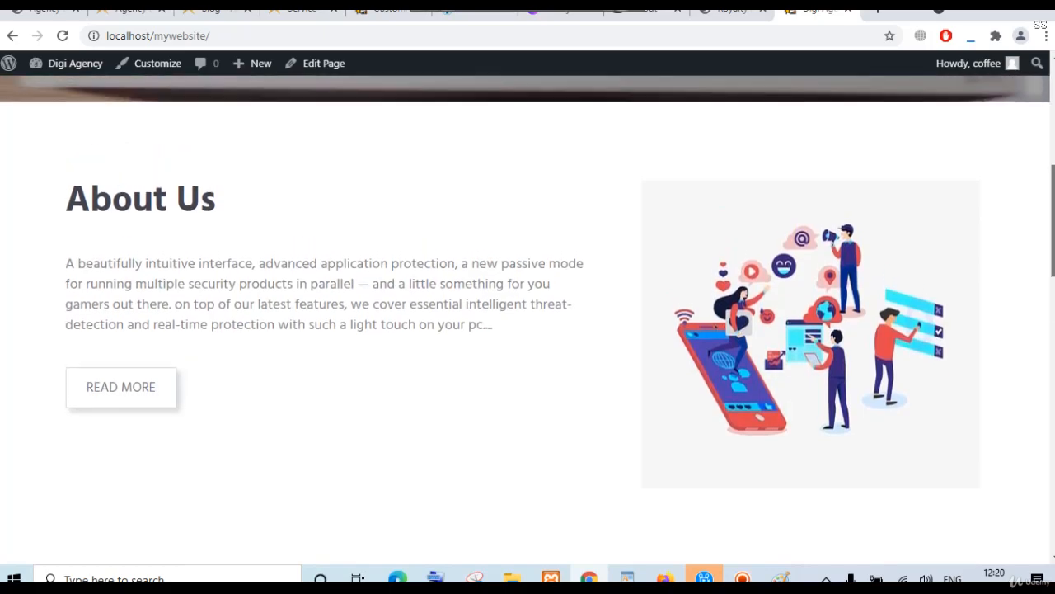
scroll(528, 330, "down", 5)
scroll(528, 330, "up", 5)
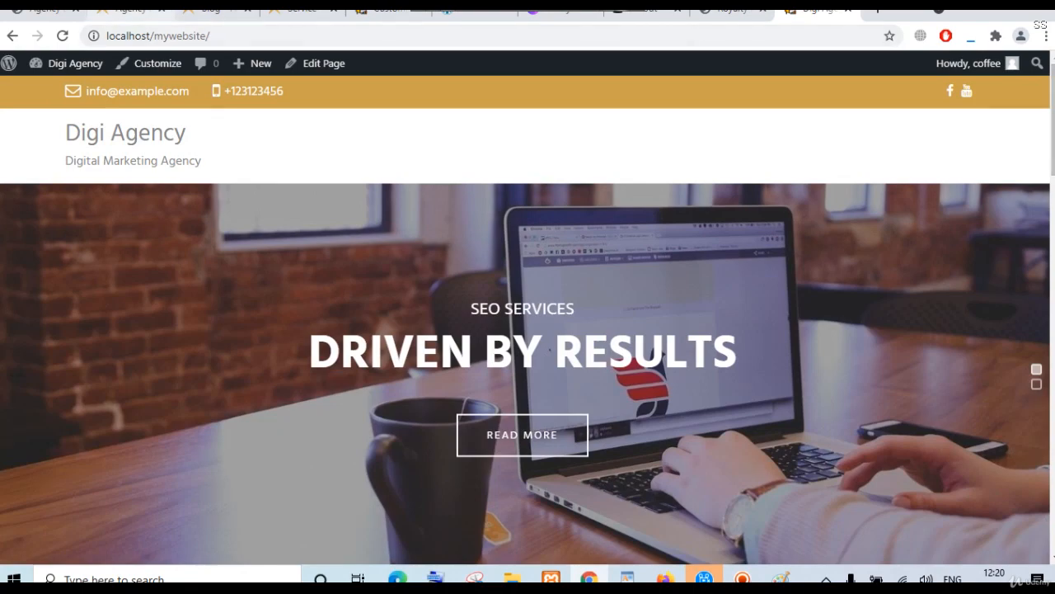
Switch to the Agency Lite demo site and examine the Creative Approach section below its About Us section.
left_click(130, 9)
scroll(1051, 136, "down", 4)
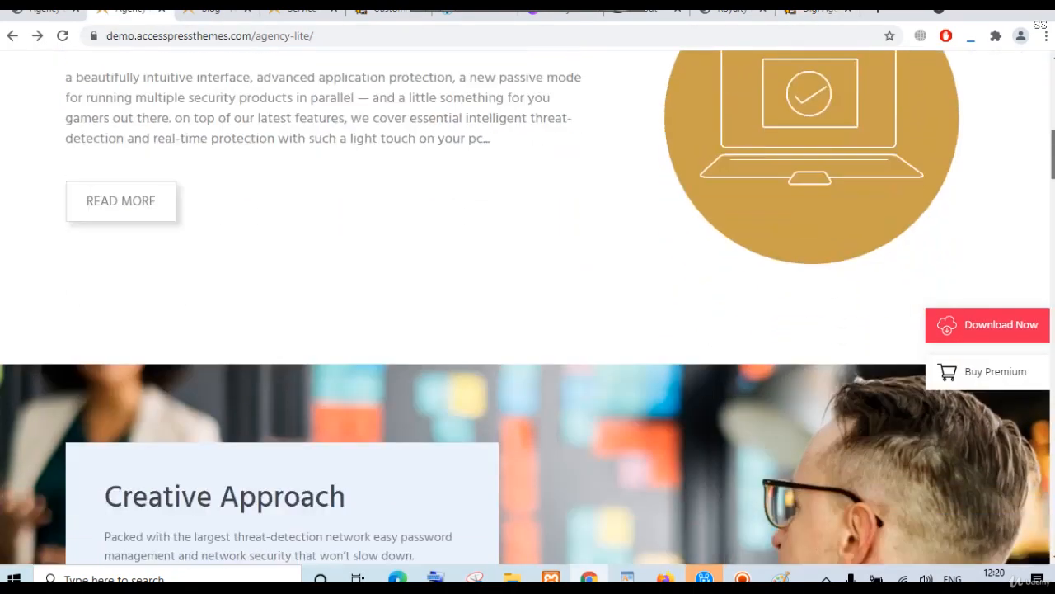
scroll(526, 308, "down", 3)
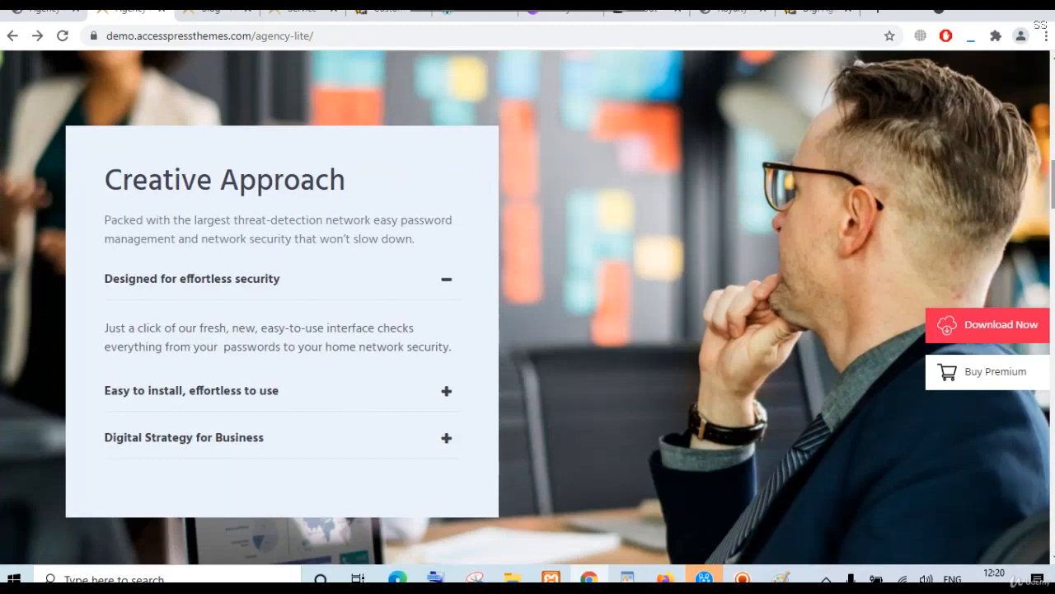